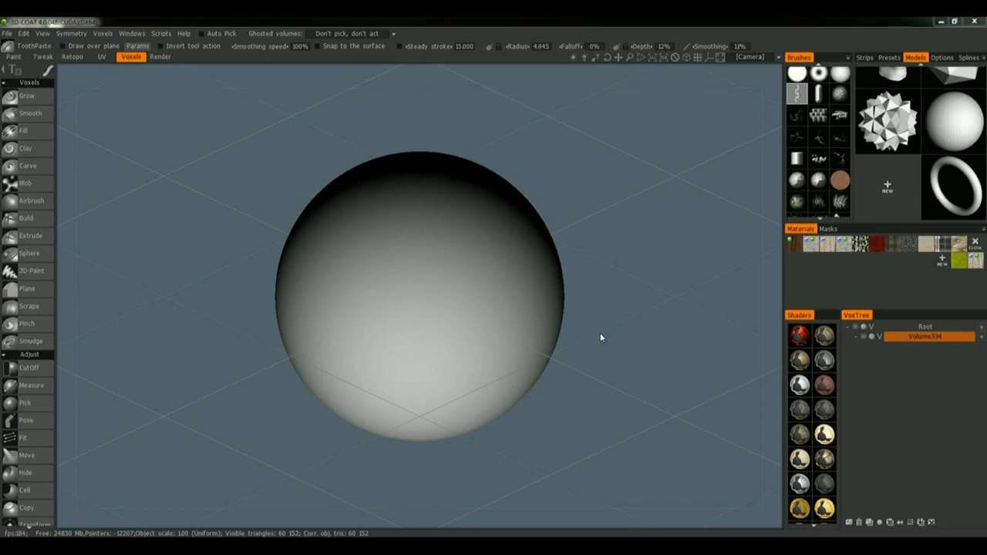
# Step: Hide the viewport grid and apply the Bronze_no_cavity shader to the sphere
pyautogui.scroll(-4, 629, 448)
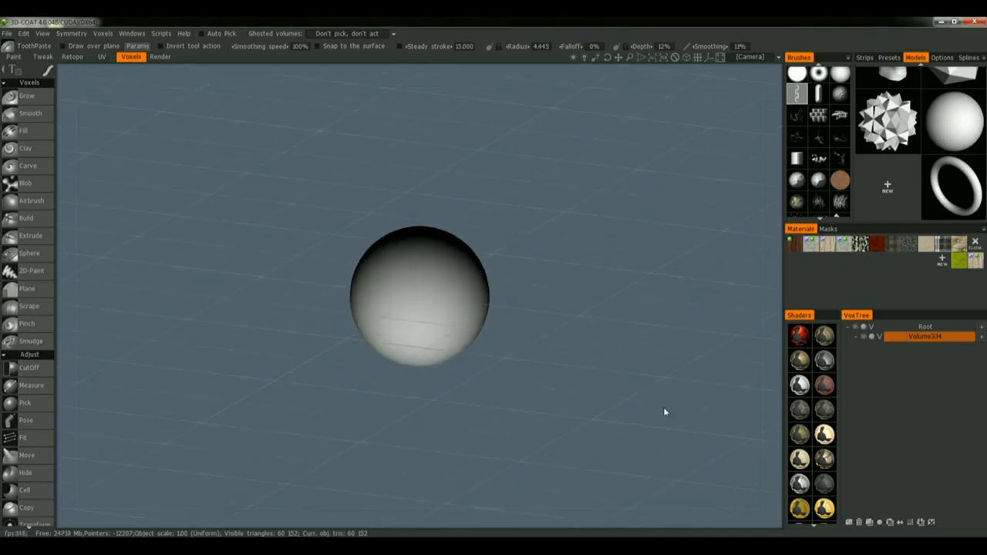
pyautogui.click(698, 56)
pyautogui.scroll(1, 617, 210)
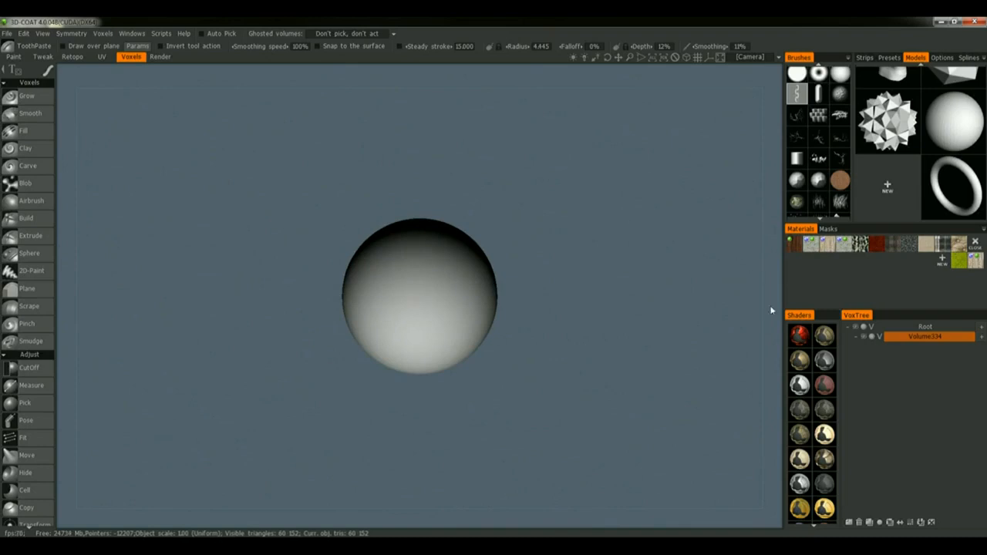
pyautogui.click(802, 333)
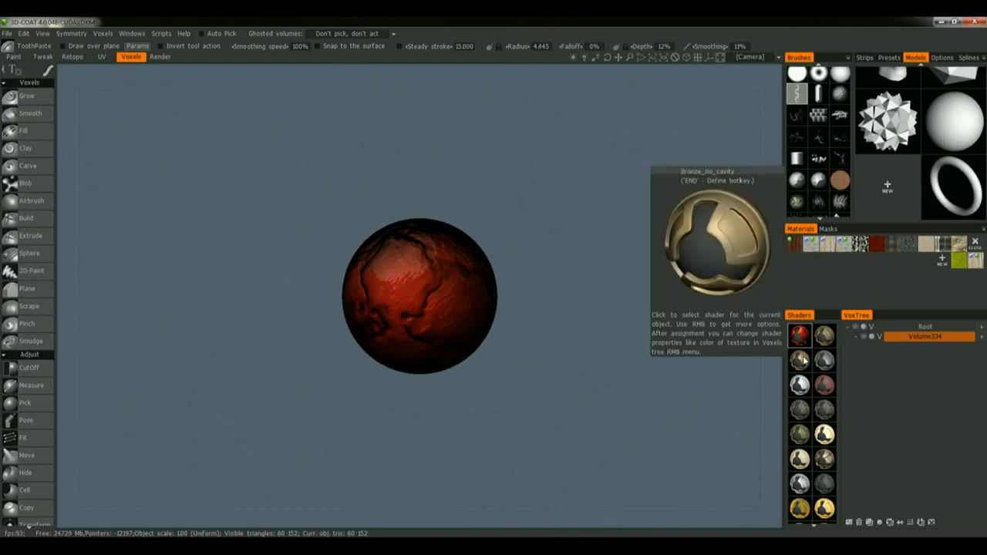
pyautogui.click(803, 360)
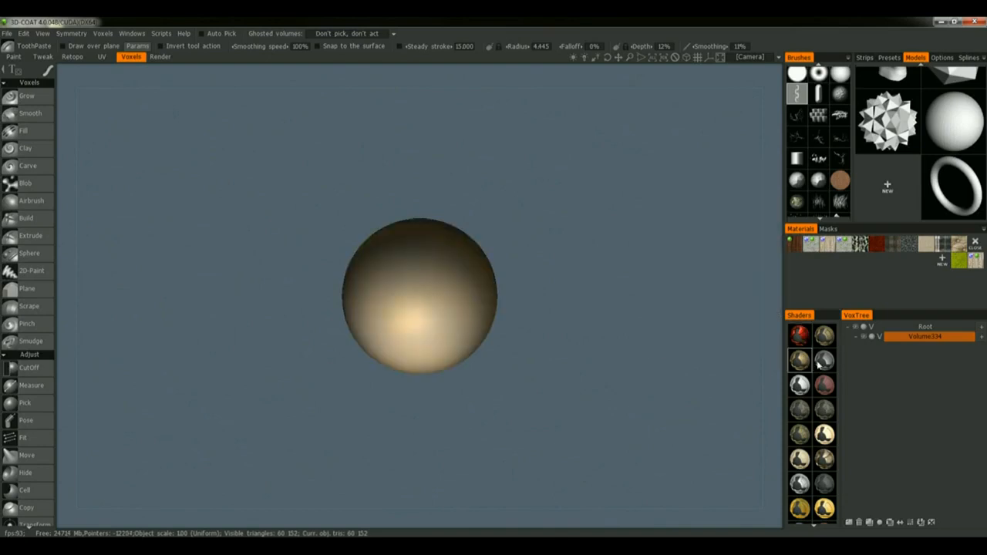
# Step: Add a new volume under Root and create a 100-unit cube primitive in it, offset about 88 units along X from the sphere
pyautogui.click(979, 328)
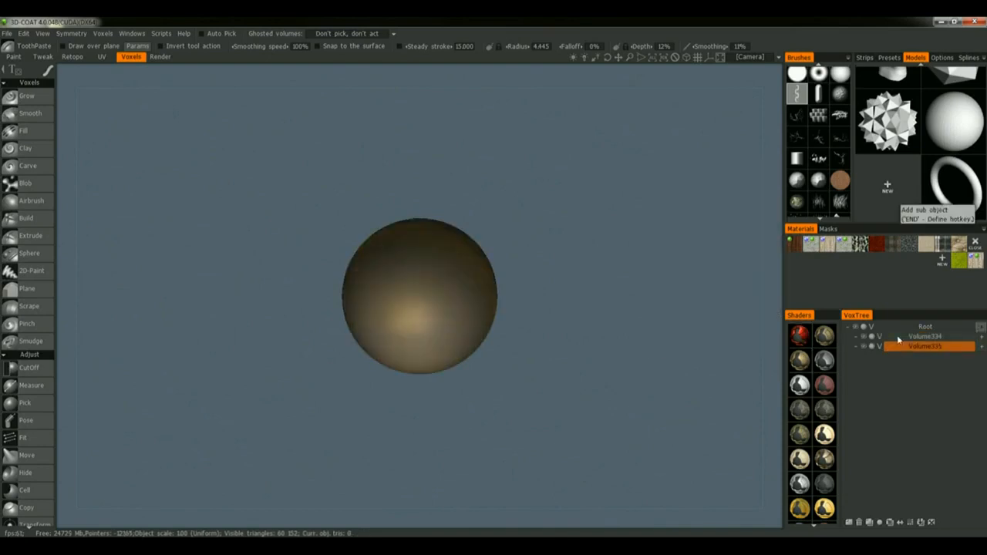
pyautogui.scroll(-10, 28, 393)
pyautogui.scroll(-2, 25, 351)
pyautogui.click(33, 441)
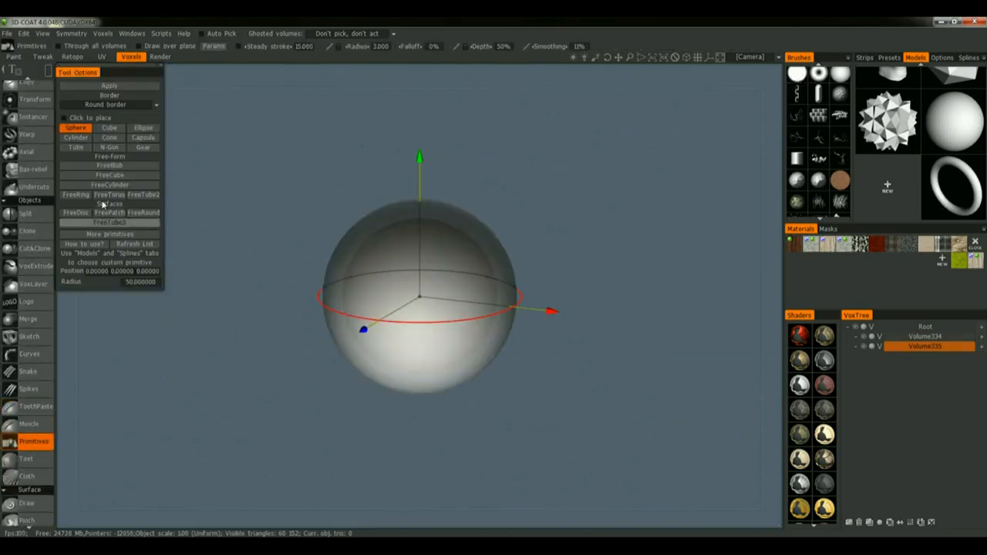
pyautogui.click(109, 127)
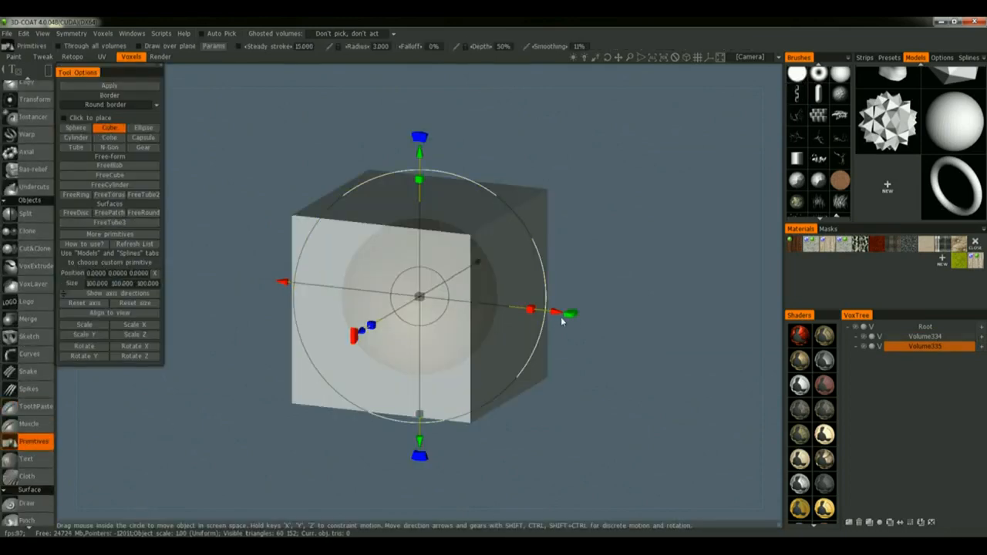
pyautogui.moveTo(557, 314); pyautogui.dragTo(714, 309)
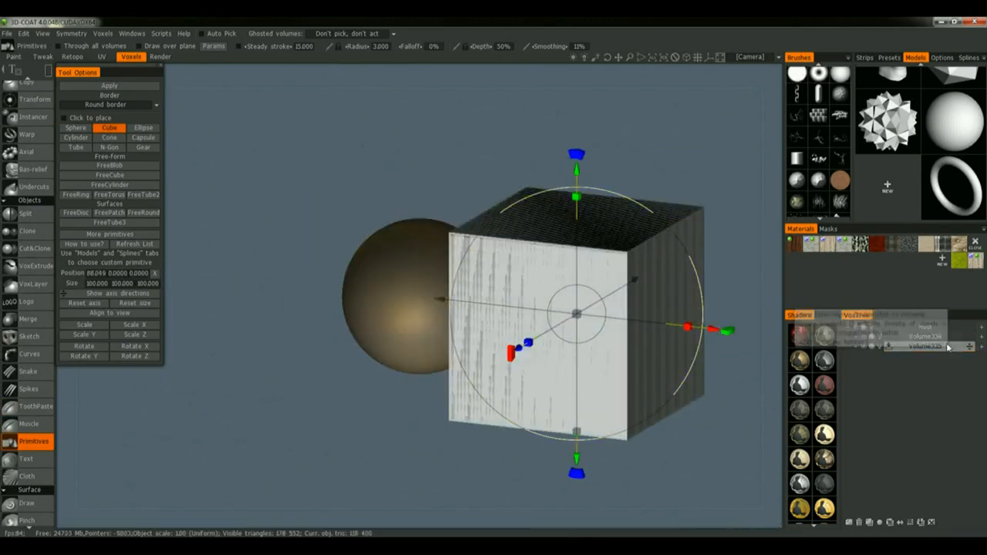
# Step: Duplicate the cube's volume and move the copy to the opposite side of the sphere, at about X -90
pyautogui.click(870, 523)
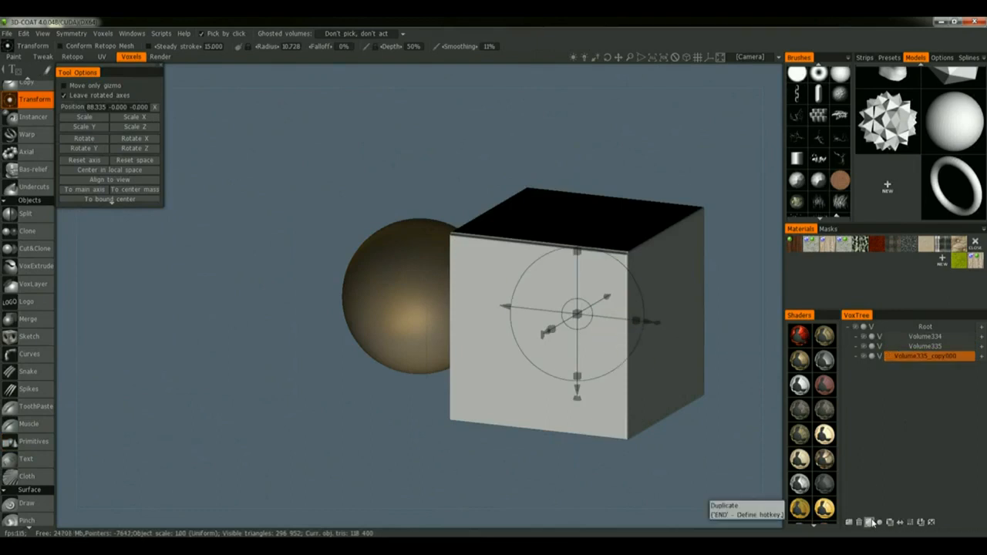
pyautogui.moveTo(639, 323); pyautogui.dragTo(325, 283)
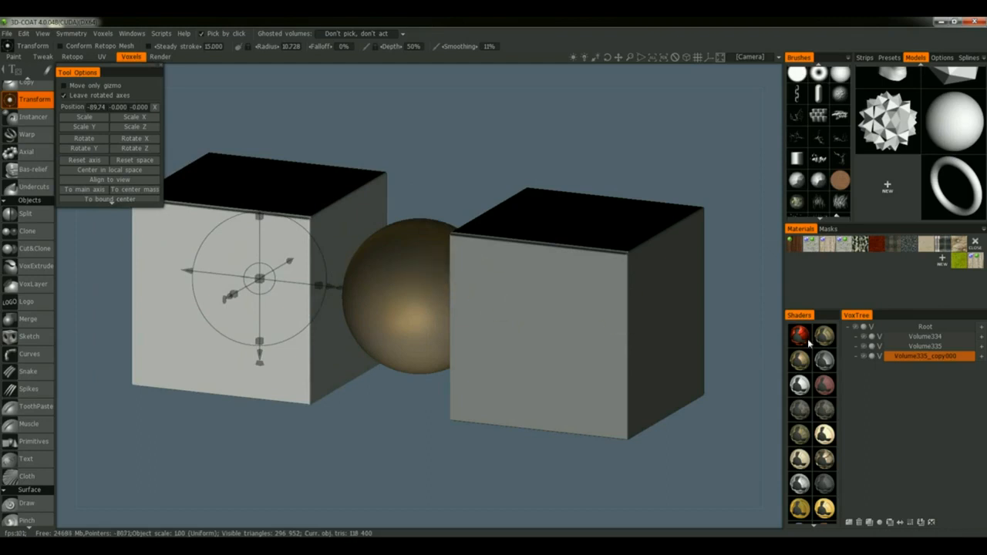
# Step: Try several shaders on the duplicated cube and settle on PicMat_Clay_Depth
pyautogui.click(824, 384)
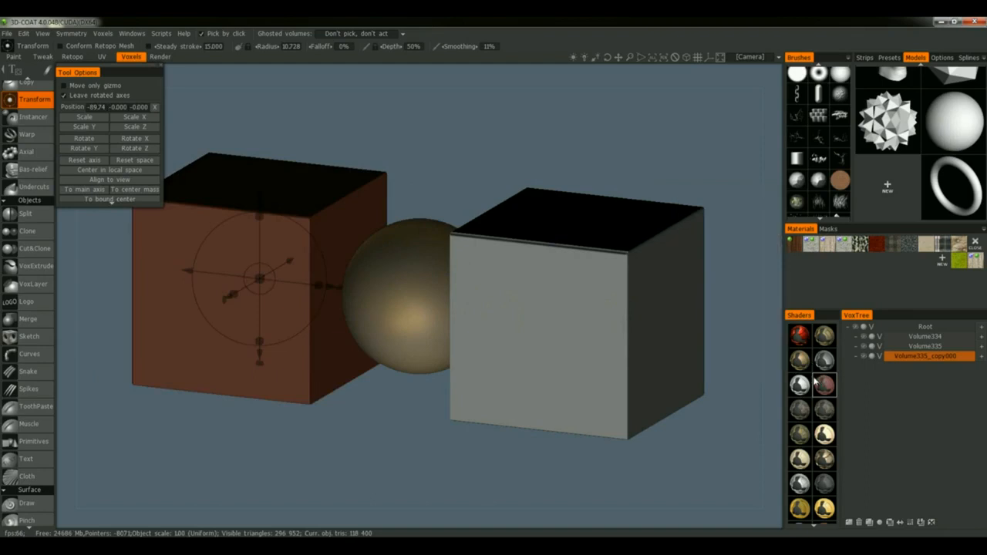
pyautogui.click(801, 384)
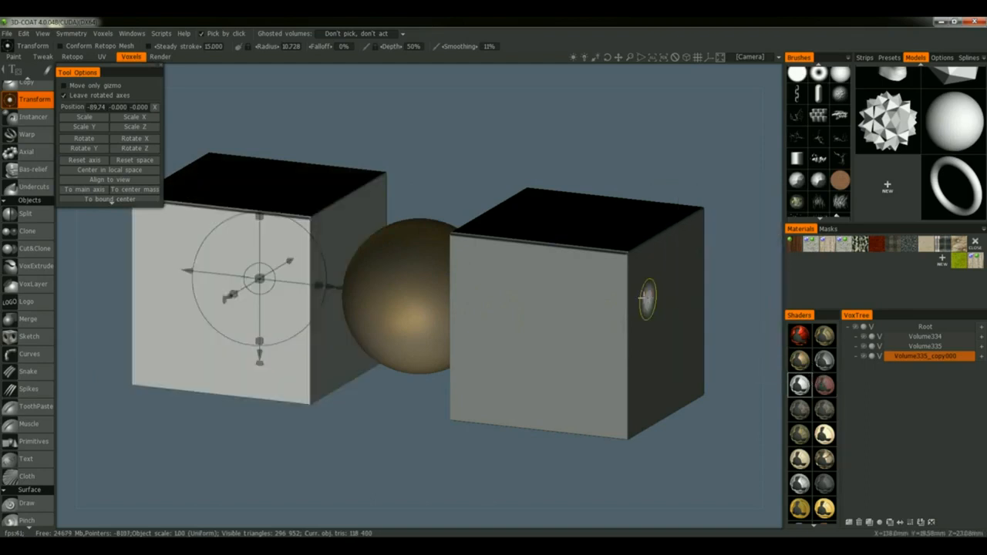
pyautogui.click(824, 360)
pyautogui.scroll(-5, 814, 432)
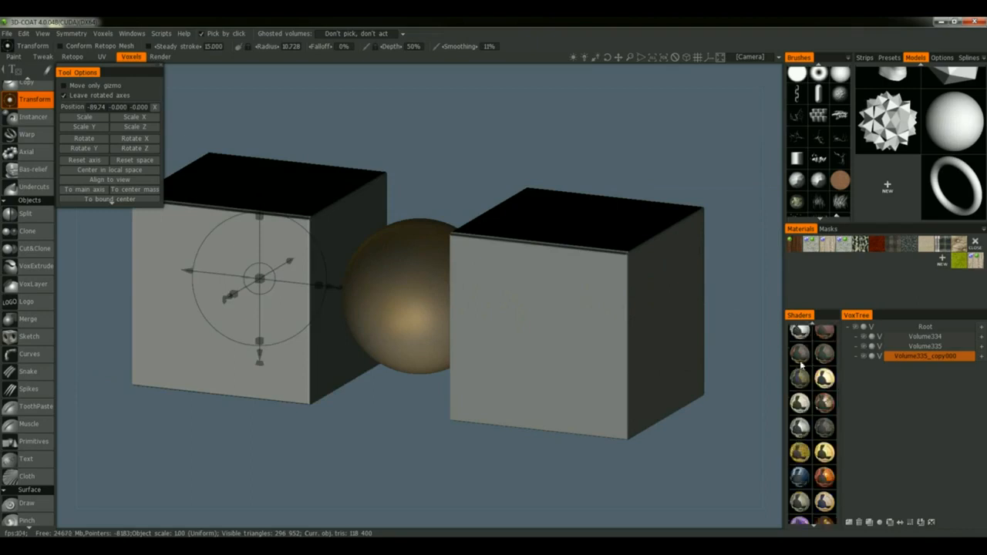
pyautogui.click(824, 434)
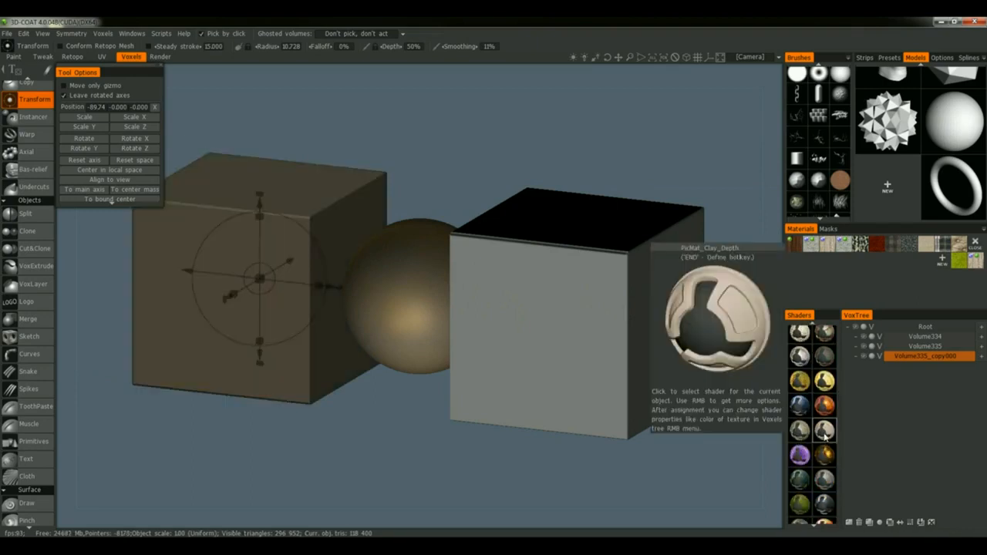
# Step: Apply the purple shader to the original cube and the glossy dark gold shader to the sphere
pyautogui.click(927, 347)
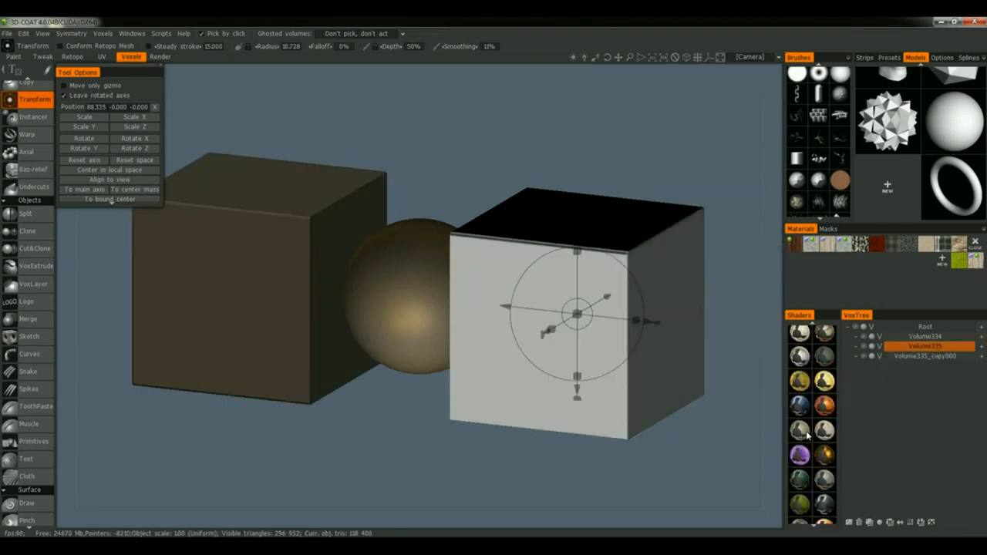
pyautogui.click(925, 337)
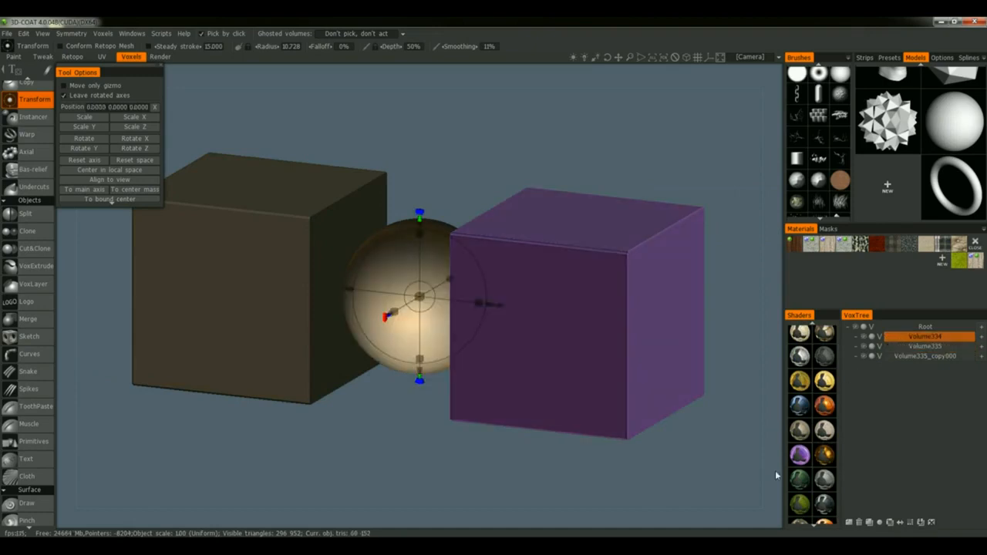
pyautogui.click(824, 455)
pyautogui.moveTo(628, 396); pyautogui.dragTo(663, 371)
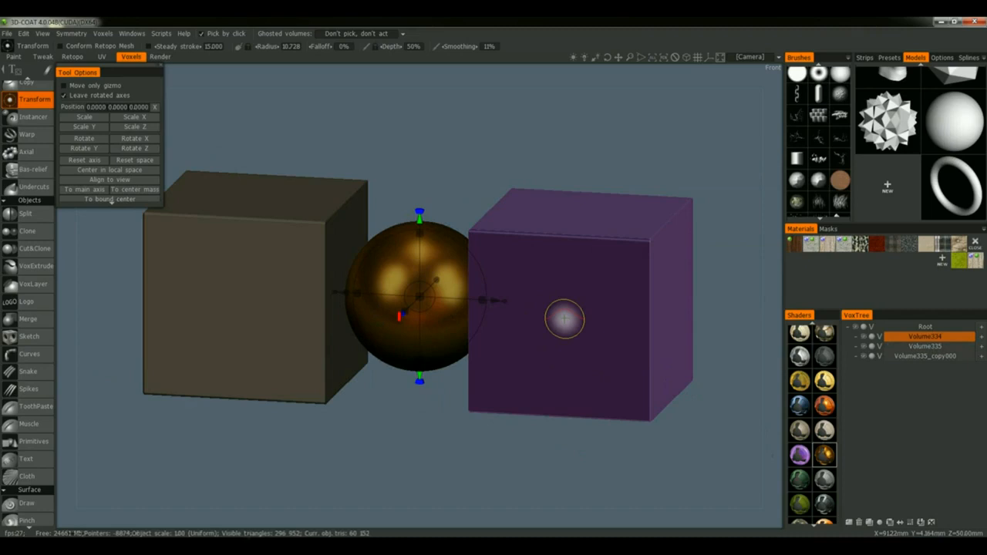
# Step: Replace the sphere's shader with the Bronze shader
pyautogui.scroll(-5, 830, 414)
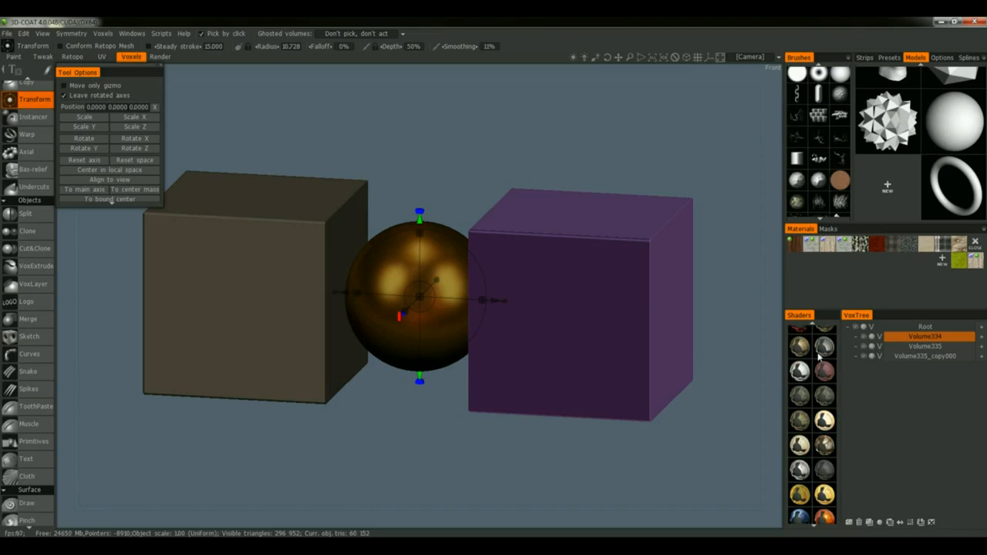
pyautogui.moveTo(820, 356)
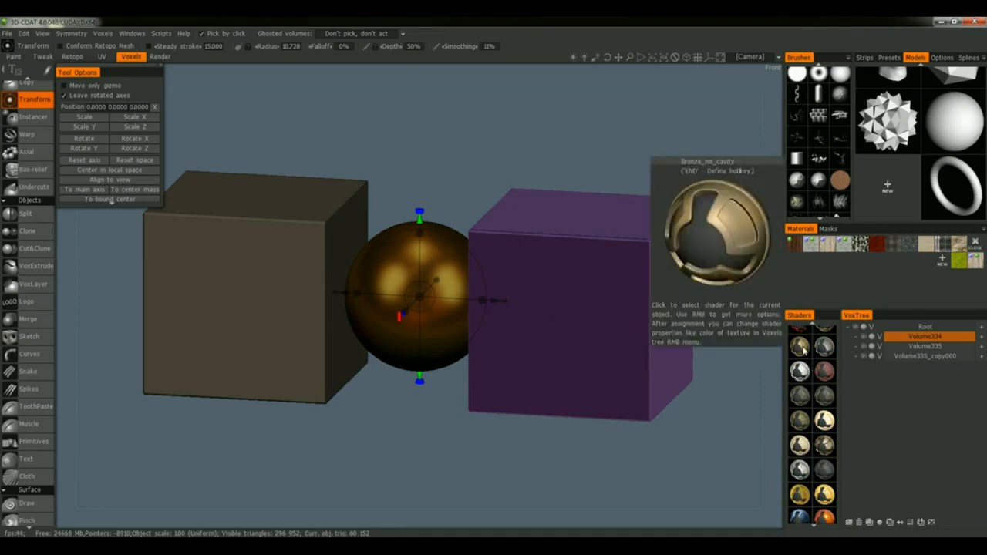
pyautogui.scroll(1, 803, 350)
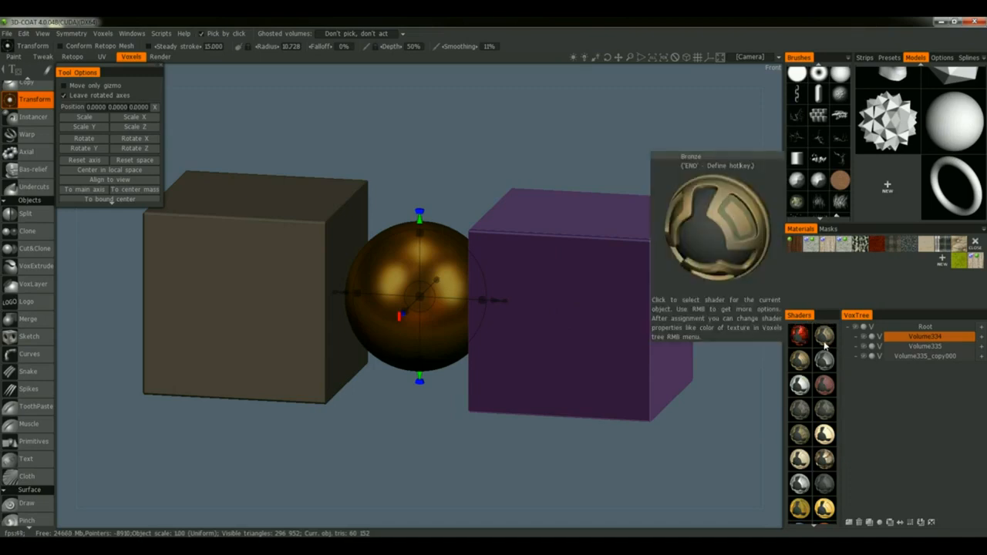
pyautogui.click(825, 346)
# Step: Alternate the current volume between the purple cube and the brown cube by picking them directly in the viewport
pyautogui.click(622, 336)
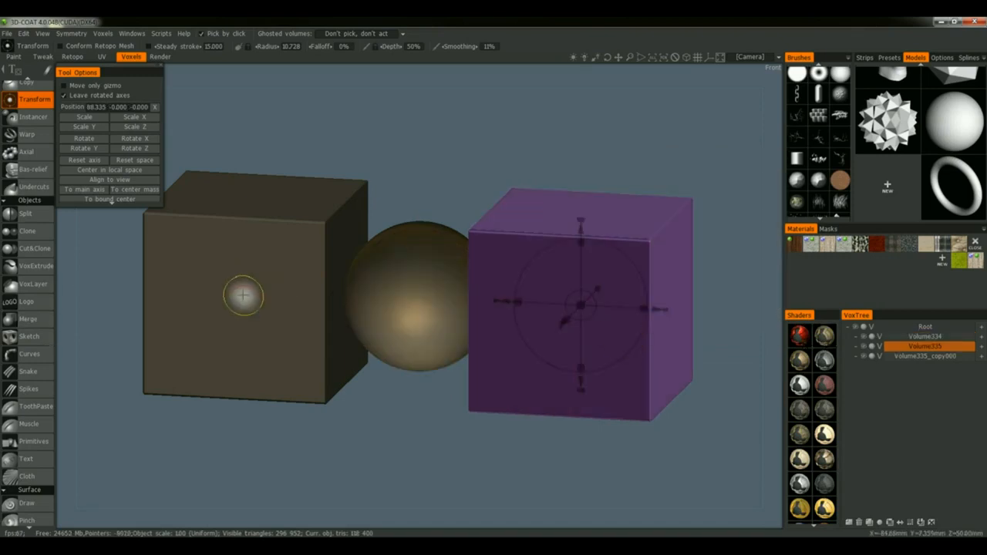
pyautogui.click(244, 296)
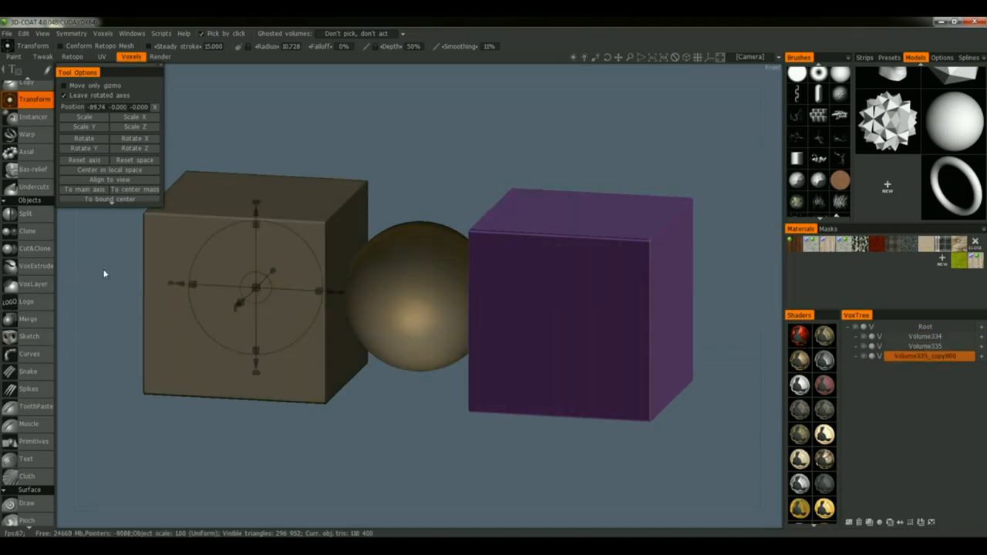
pyautogui.click(516, 337)
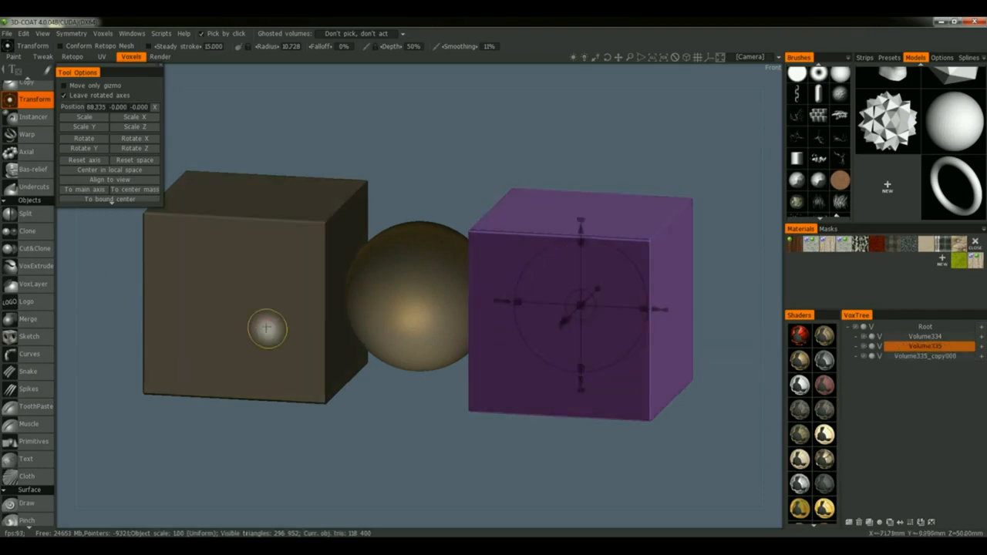
pyautogui.click(267, 325)
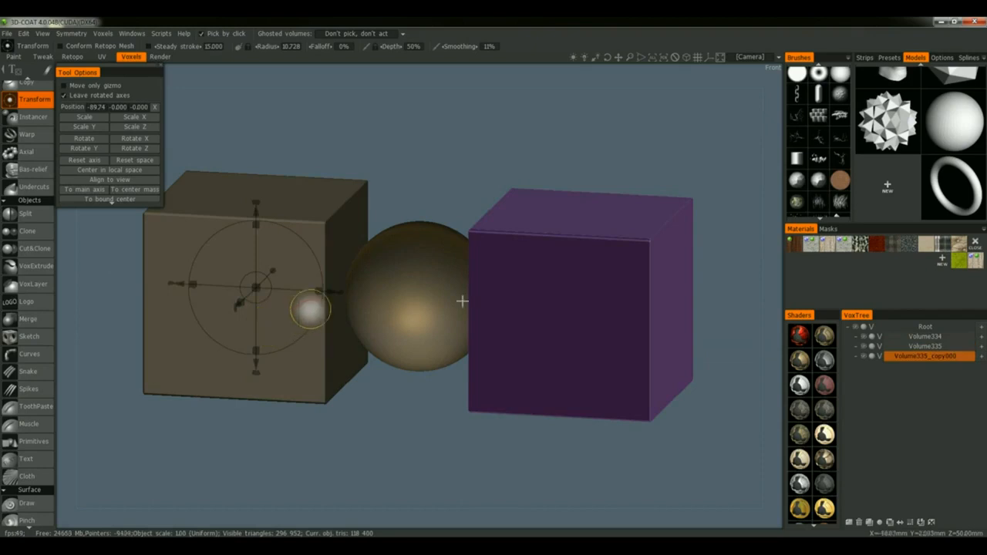
pyautogui.click(519, 308)
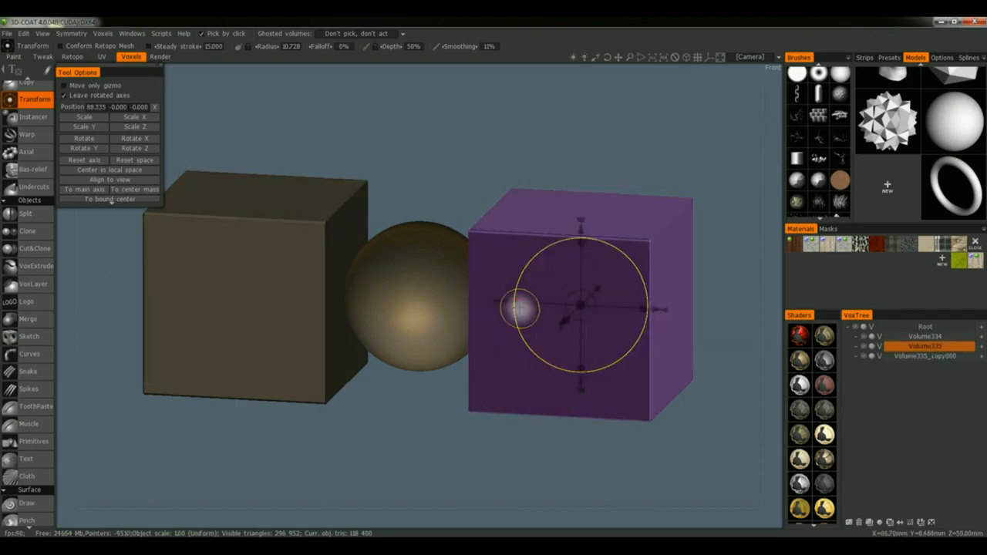
pyautogui.click(279, 308)
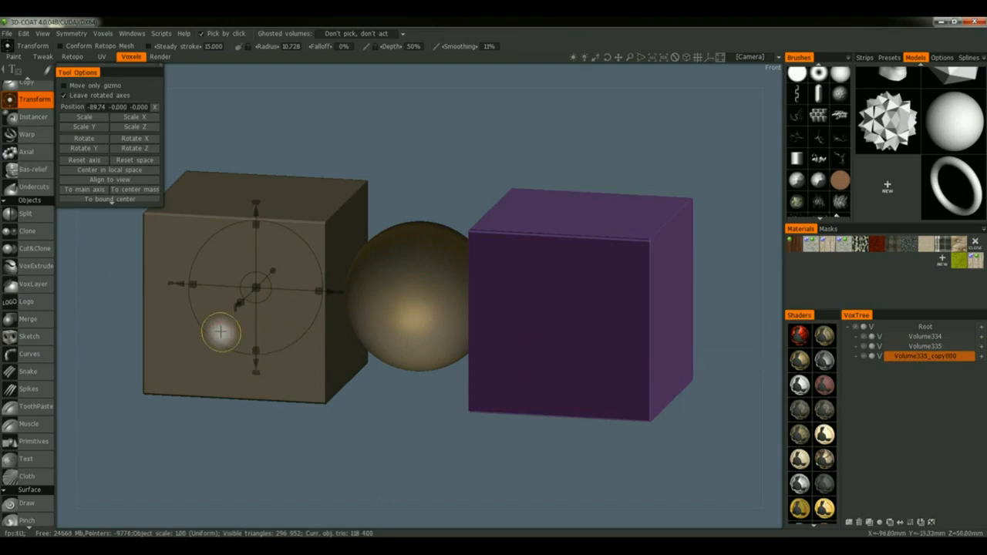
pyautogui.click(584, 324)
pyautogui.click(281, 303)
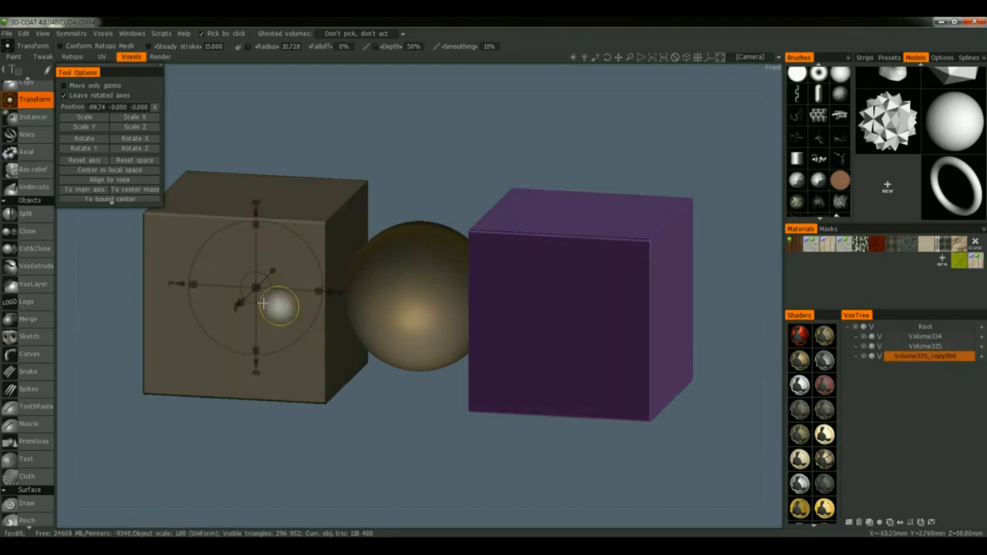
# Step: Switch to the VoxExtrude tool and make the bronze sphere the current volume from the viewport
pyautogui.click(52, 267)
pyautogui.scroll(-2, 26, 193)
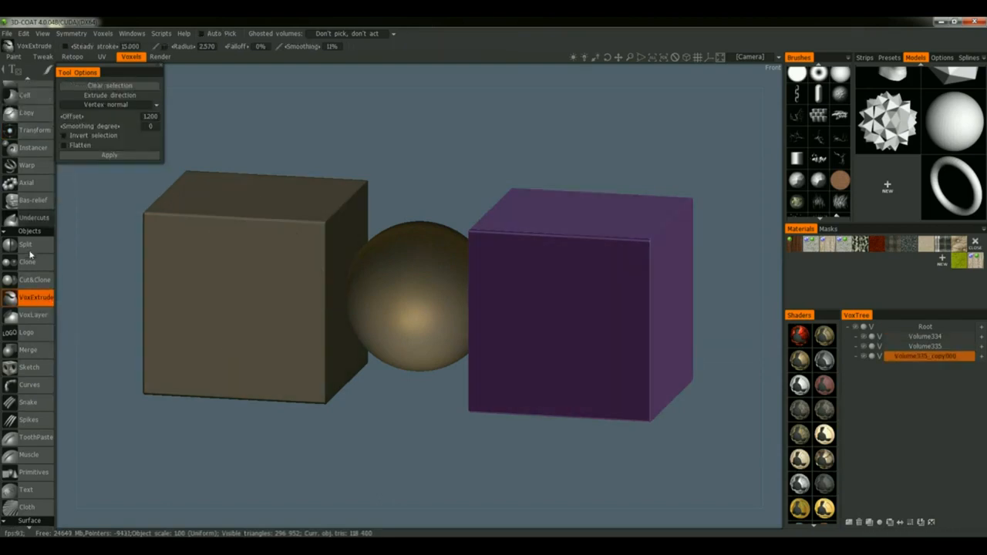
pyautogui.click(407, 304)
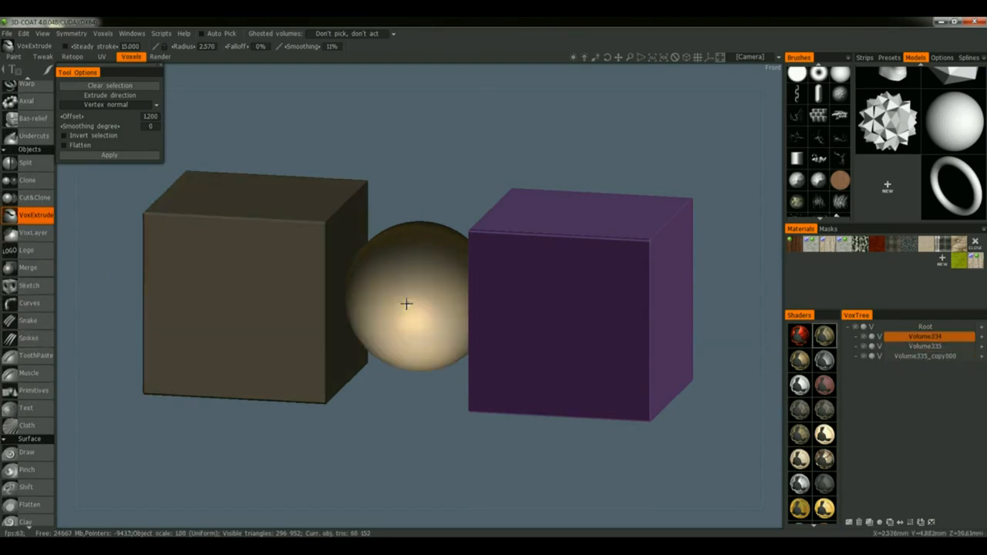
# Step: Use Transform to move the sphere into the brown cube so it protrudes from the front face, at about X -93, Z 37
pyautogui.scroll(3, 28, 294)
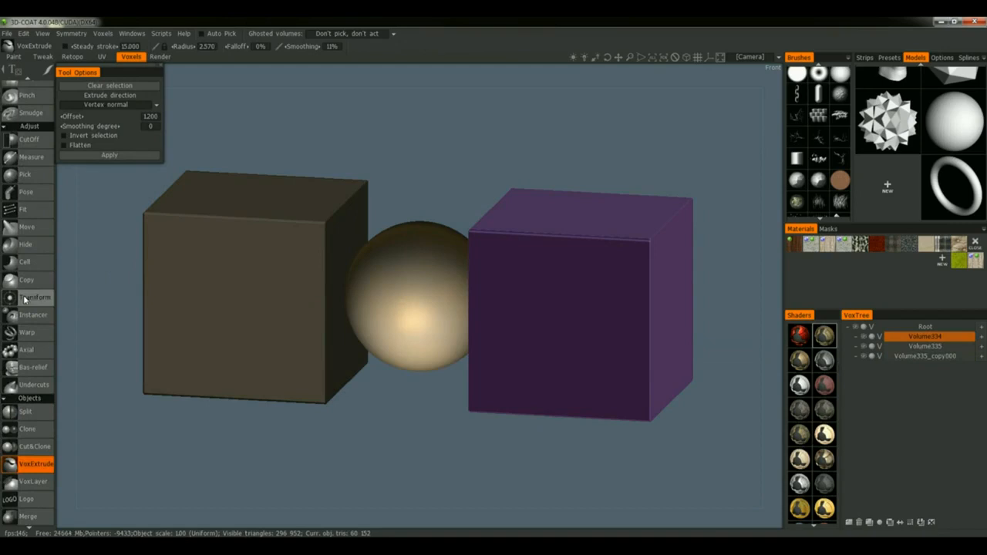
pyautogui.click(30, 297)
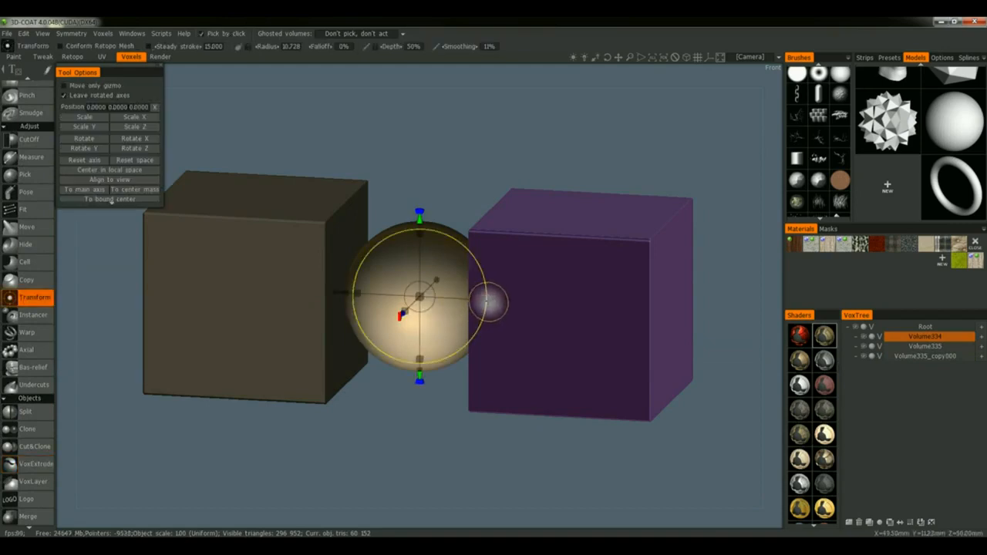
pyautogui.moveTo(440, 298); pyautogui.dragTo(239, 311)
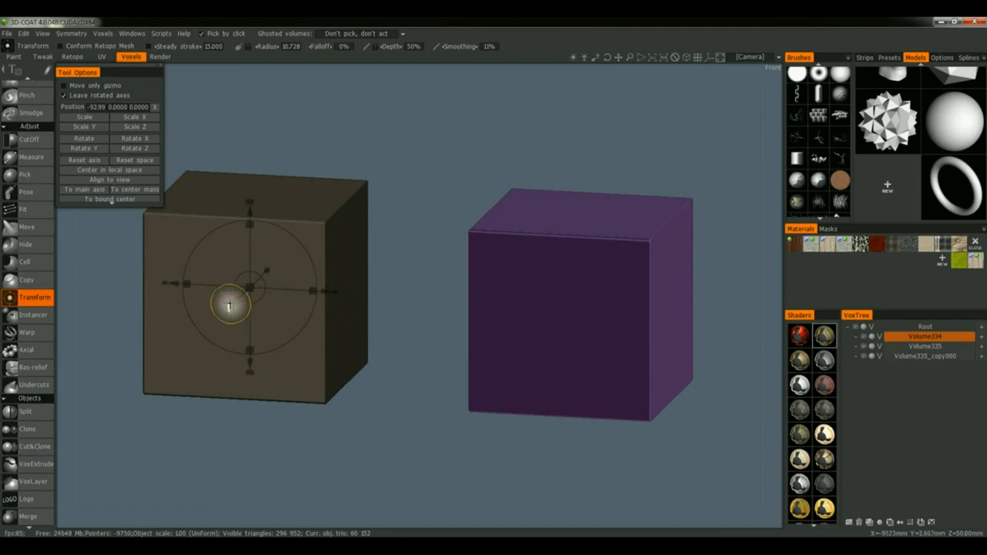
pyautogui.keyDown('alt'); pyautogui.moveTo(229, 307); pyautogui.dragTo(178, 320); pyautogui.keyUp('alt')
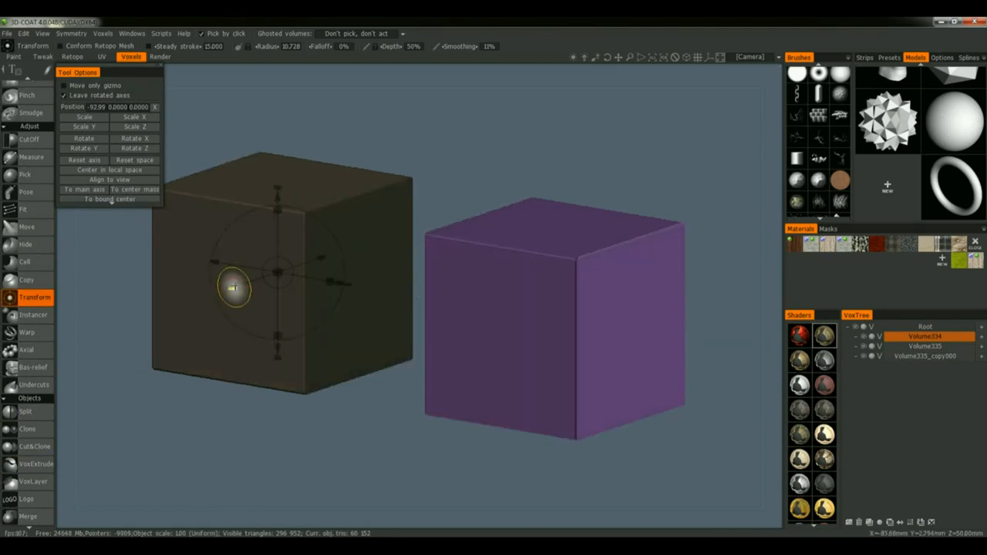
pyautogui.moveTo(232, 287); pyautogui.dragTo(219, 366)
pyautogui.moveTo(266, 416); pyautogui.dragTo(314, 410)
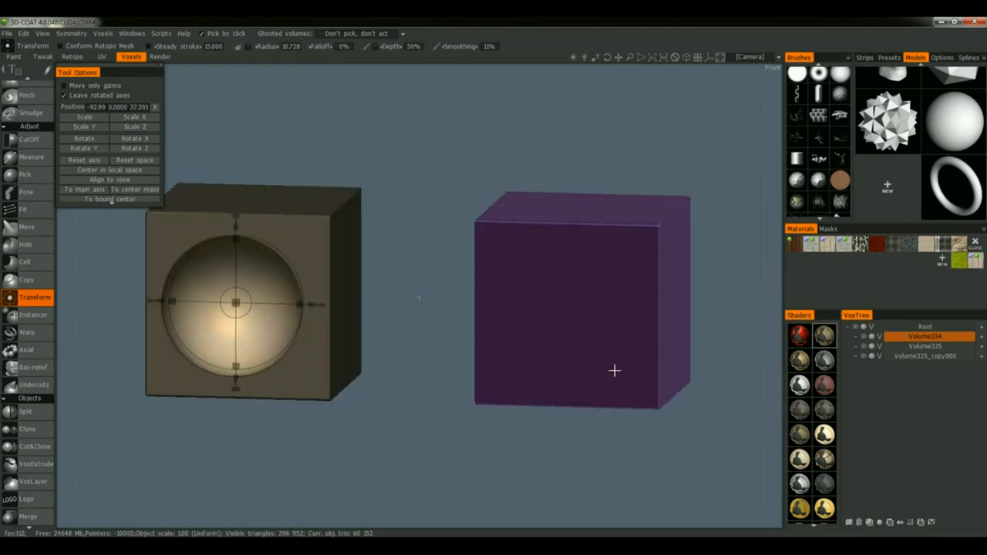
# Step: Rename the brown cube's volume as Cube2 and the purple cube's volume as Cube1
pyautogui.click(921, 346)
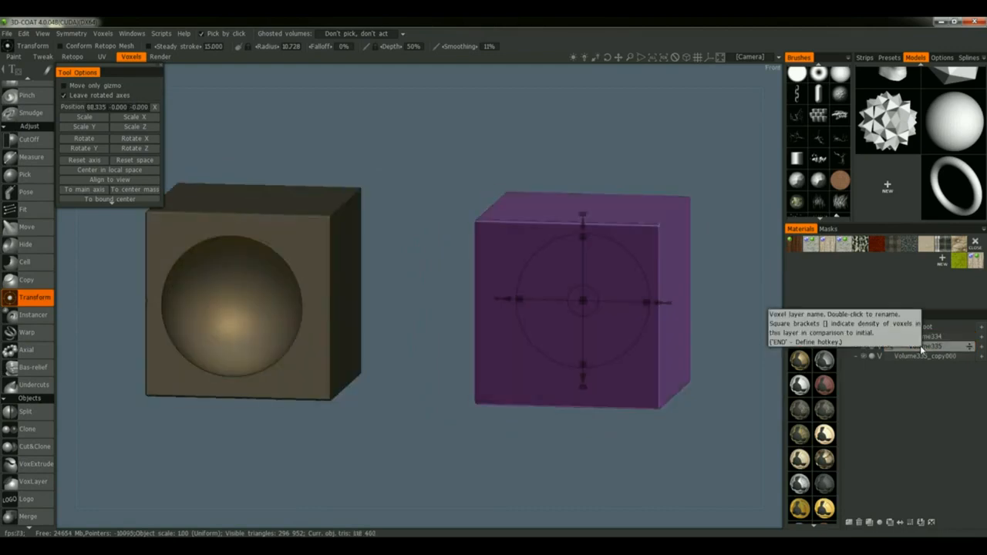
pyautogui.click(921, 356)
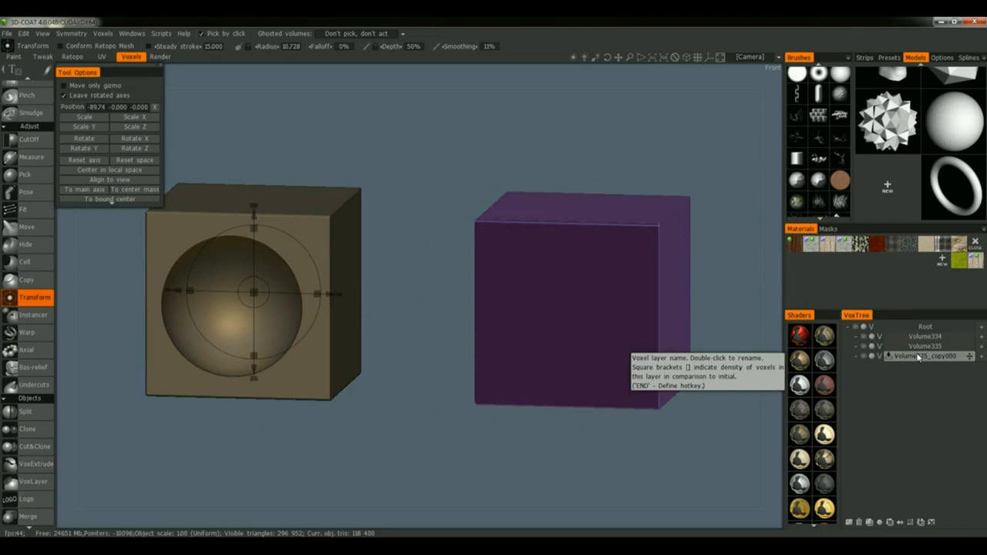
pyautogui.doubleClick(923, 355)
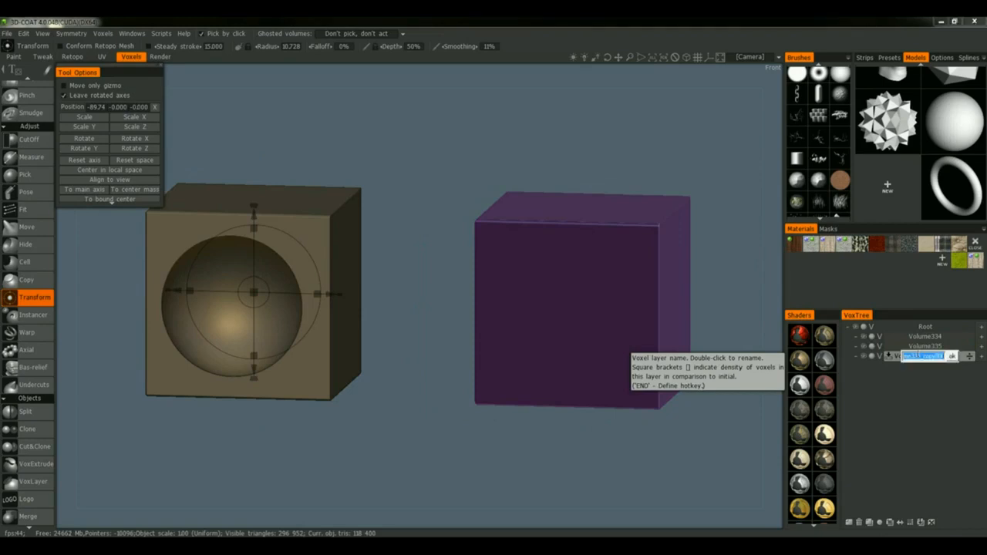
pyautogui.write('Cube2')
pyautogui.press('Return')
pyautogui.doubleClick(917, 346)
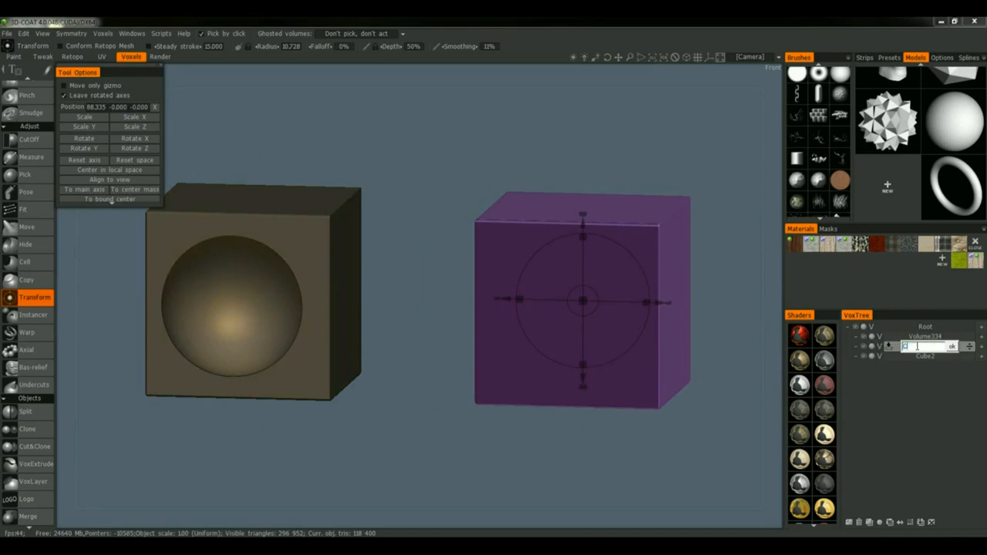
pyautogui.write('Cube1')
pyautogui.press('Return')
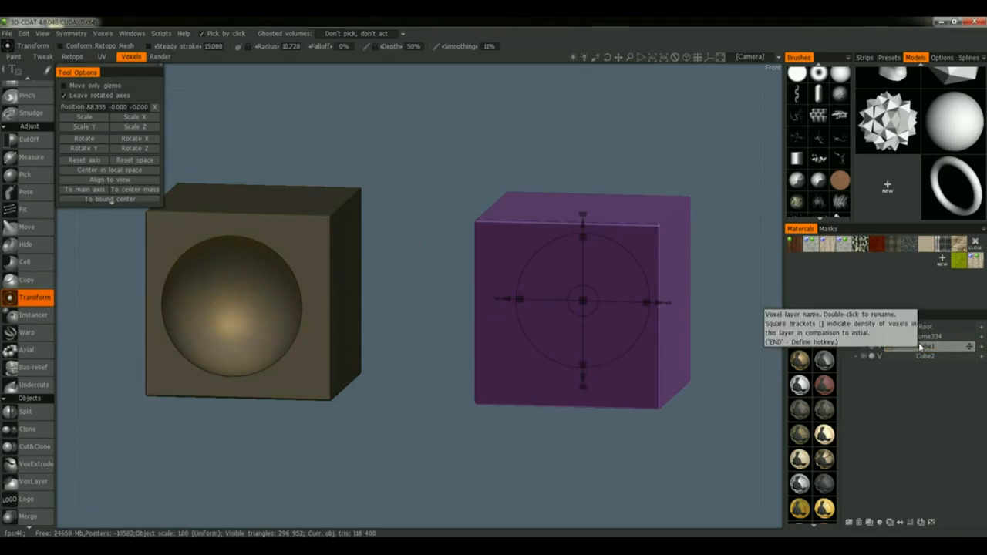
# Step: Rename the sphere's volume as Sphere
pyautogui.click(926, 336)
pyautogui.doubleClick(934, 337)
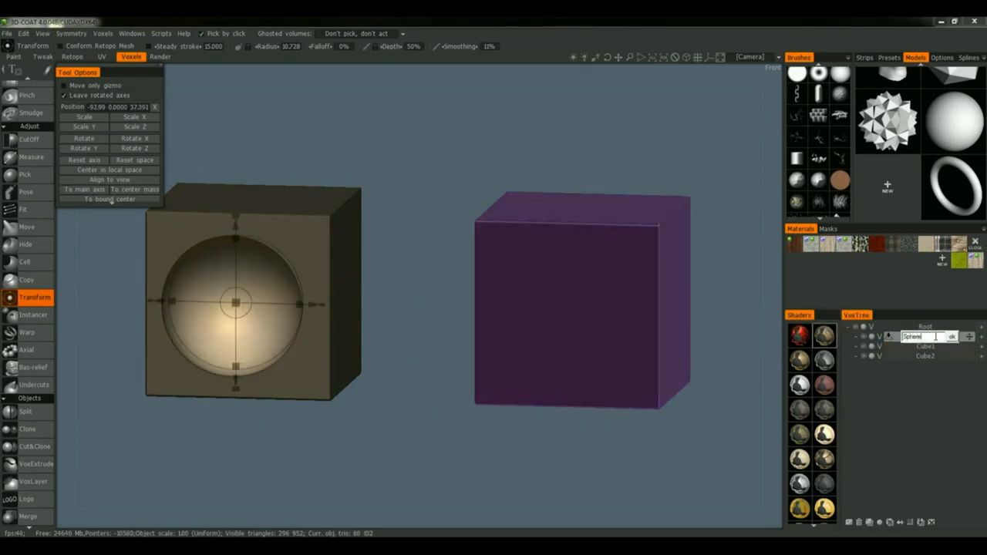
pyautogui.write('Sphere')
pyautogui.press('Return')
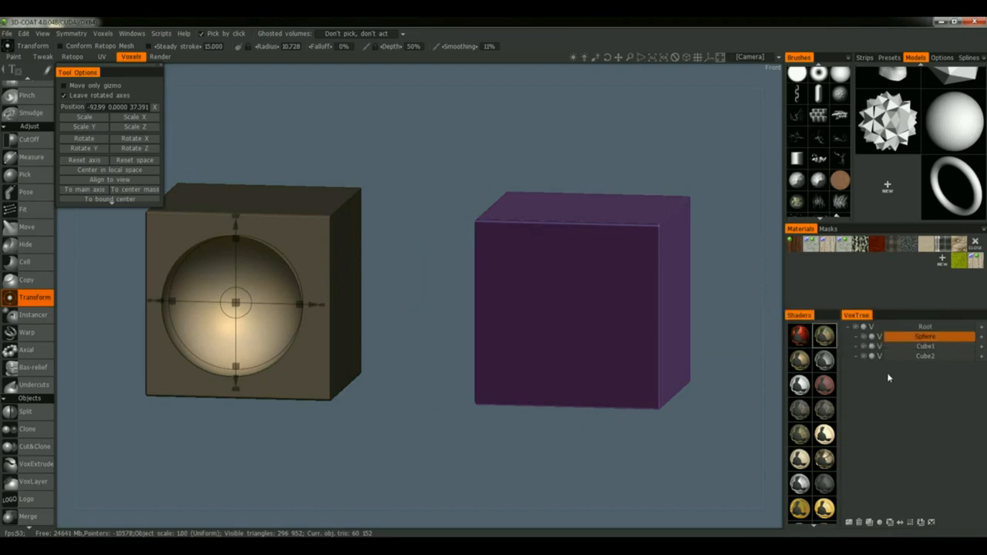
# Step: Subtract the Sphere volume from Cube2
pyautogui.click(905, 356)
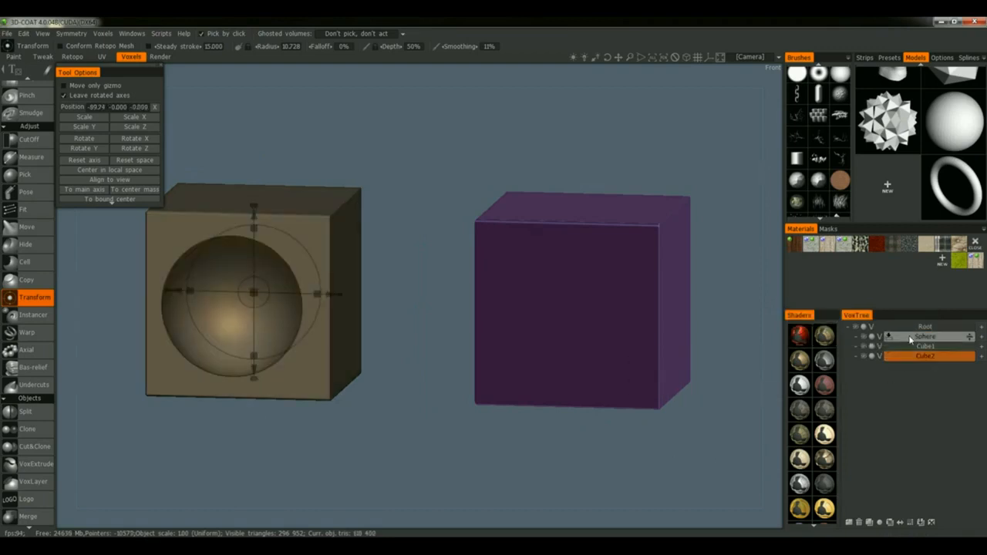
pyautogui.click(910, 337)
pyautogui.rightClick(910, 337)
pyautogui.moveTo(891, 461)
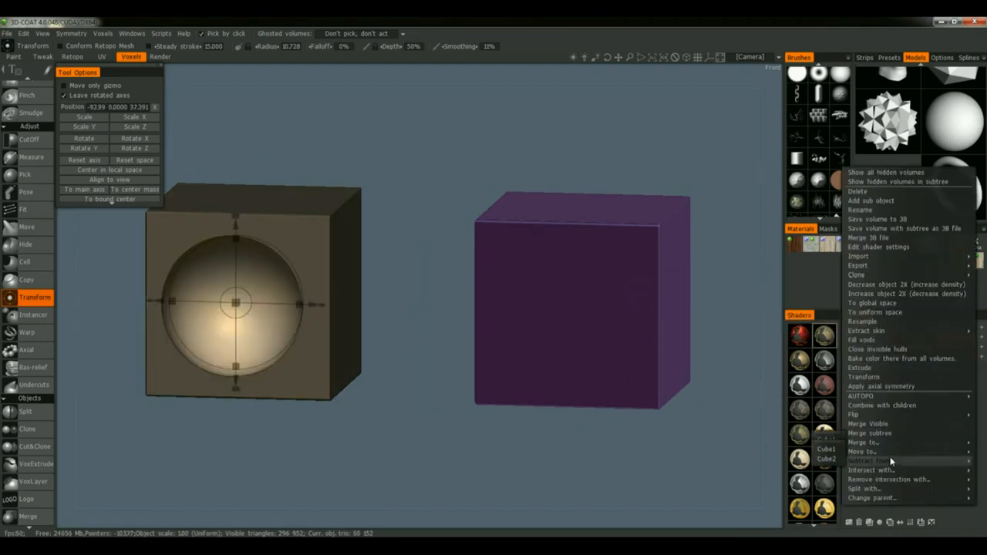
pyautogui.click(827, 459)
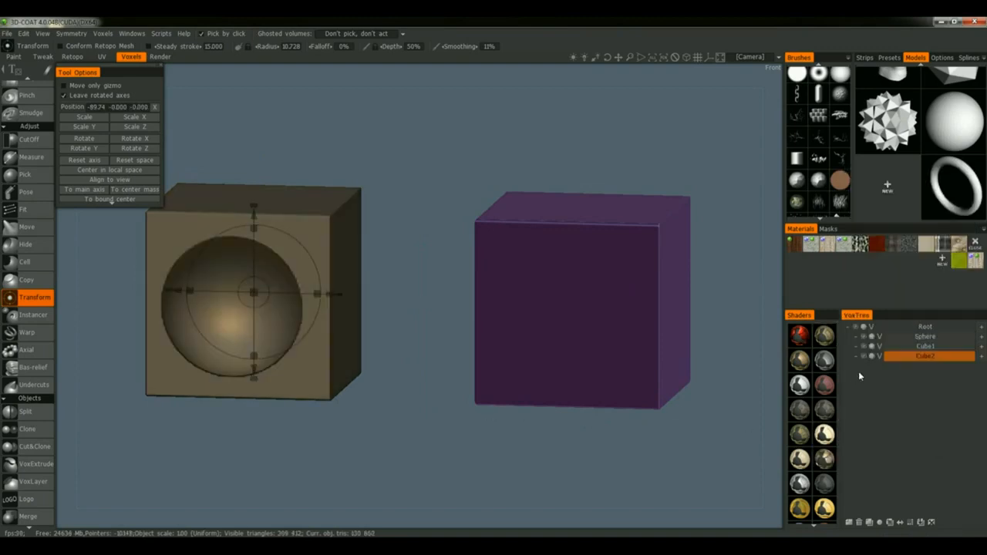
# Step: Delete the Sphere volume and make Cube2 the current volume
pyautogui.click(907, 337)
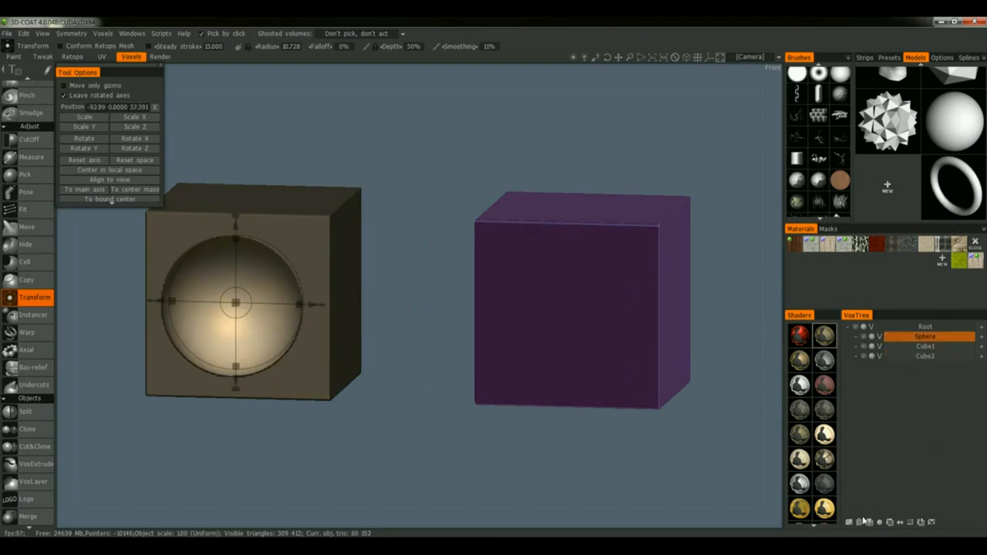
pyautogui.click(861, 523)
pyautogui.click(901, 347)
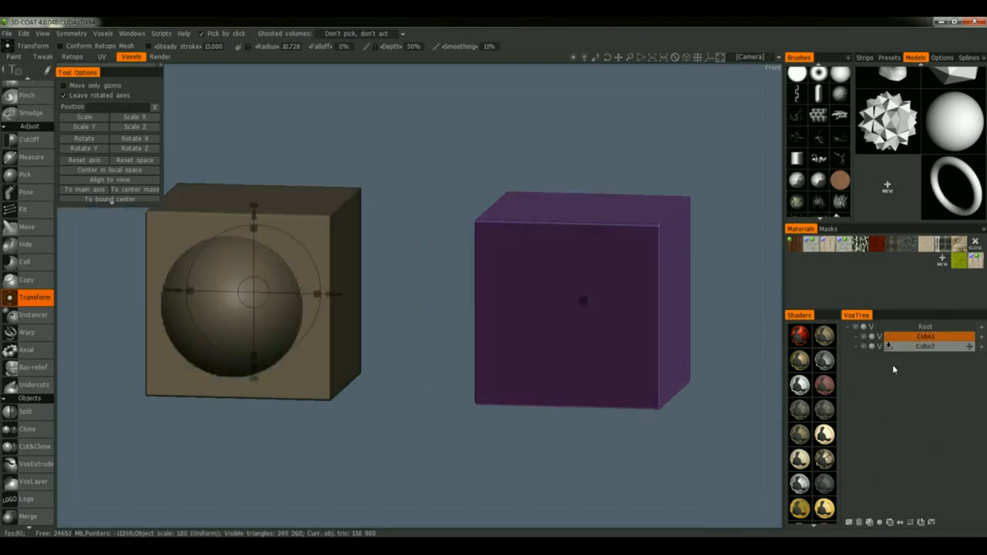
# Step: Try tan shaders on Cube2 to check the surface of its spherical cavity
pyautogui.moveTo(537, 430); pyautogui.dragTo(752, 378)
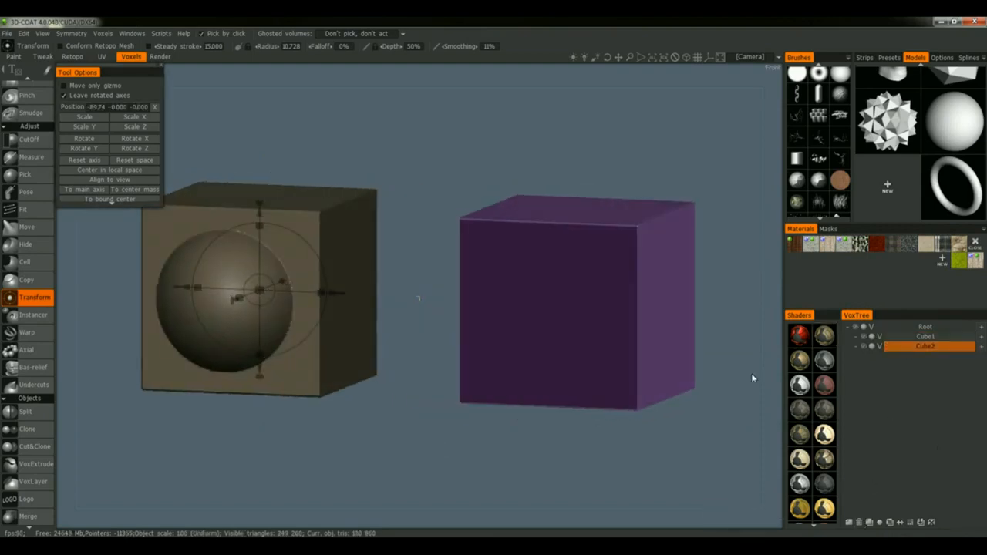
pyautogui.click(822, 343)
pyautogui.moveTo(390, 351); pyautogui.dragTo(485, 192, button='right')
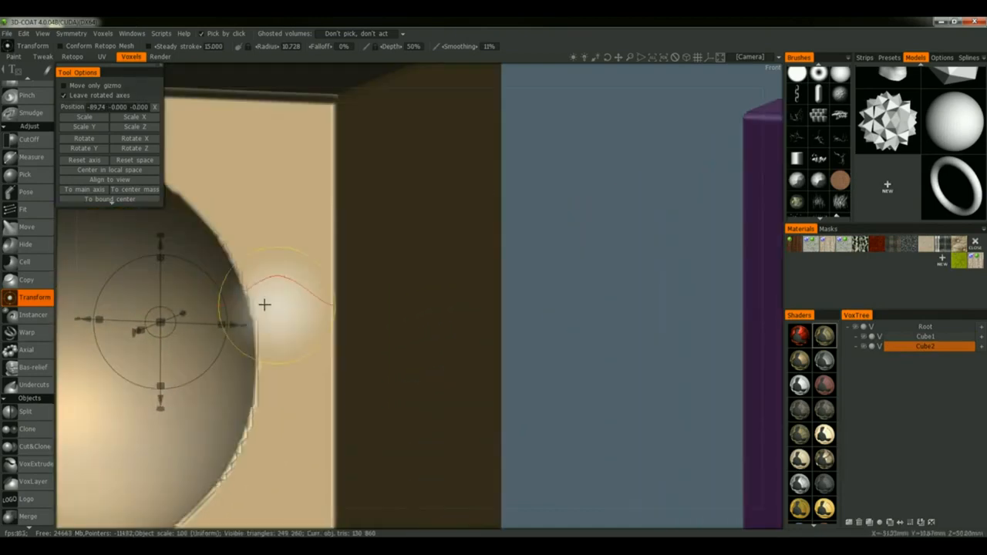
pyautogui.moveTo(487, 404); pyautogui.dragTo(709, 401, button='right')
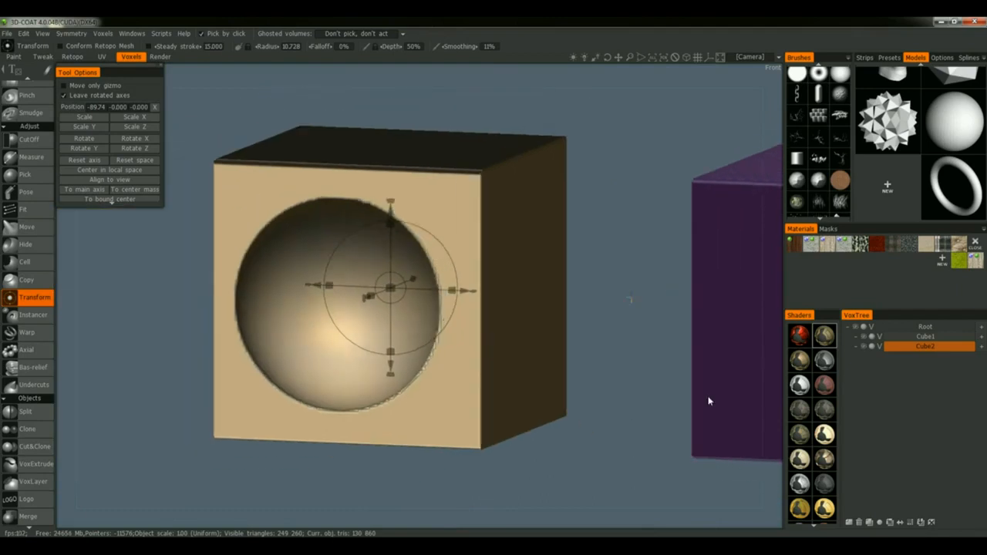
pyautogui.click(798, 361)
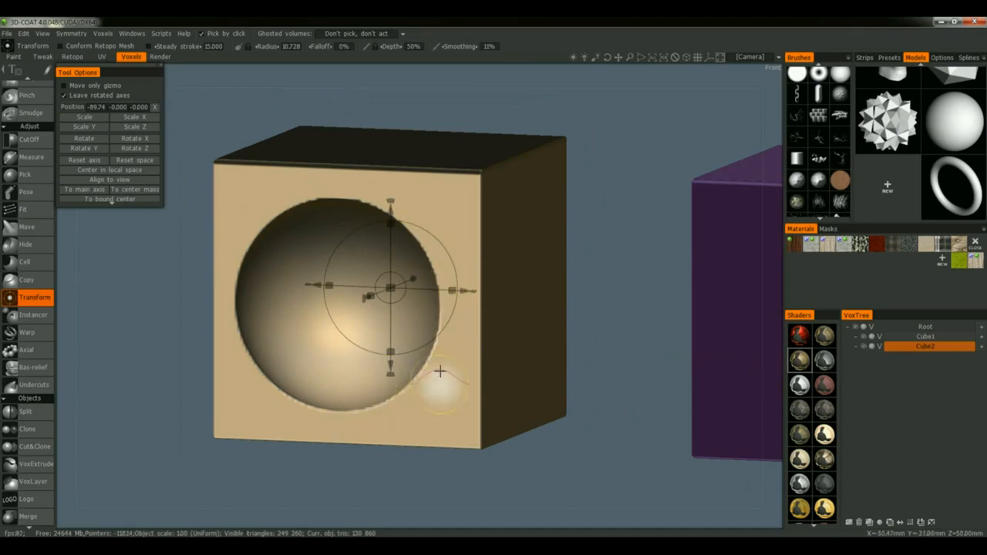
# Step: Try the glossy pale green shader and the bright orange shader on Cube2
pyautogui.scroll(-5, 822, 463)
pyautogui.scroll(-4, 822, 440)
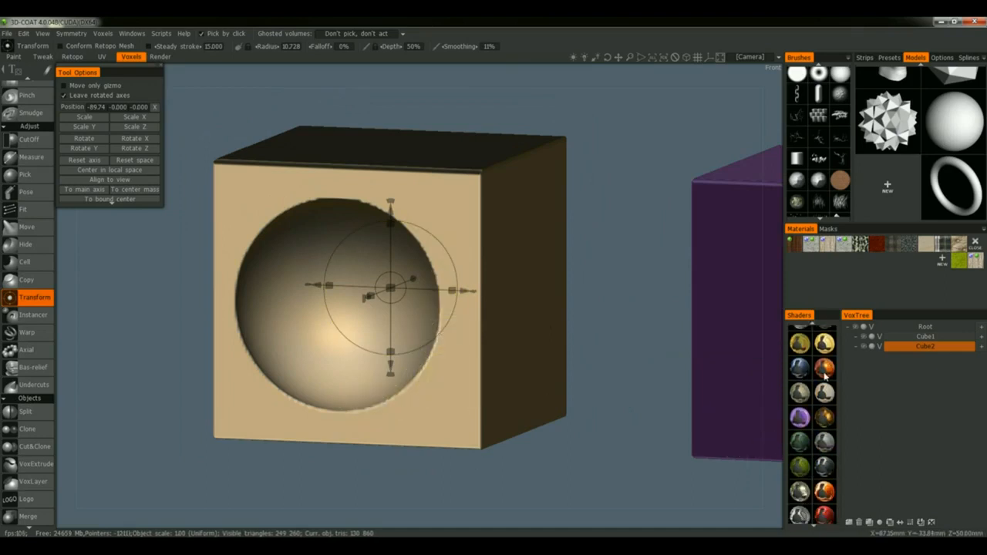
pyautogui.click(823, 476)
pyautogui.scroll(-4, 824, 425)
pyautogui.scroll(-2, 821, 414)
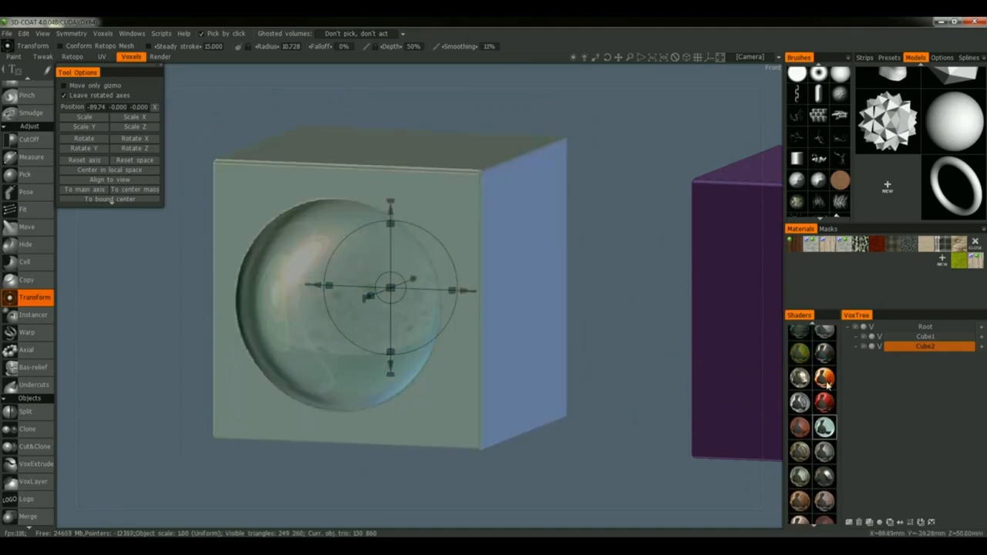
pyautogui.click(824, 427)
# Step: Try the dark gold metallic shader and the matte beige shader on Cube2
pyautogui.scroll(1, 824, 427)
pyautogui.scroll(1, 824, 401)
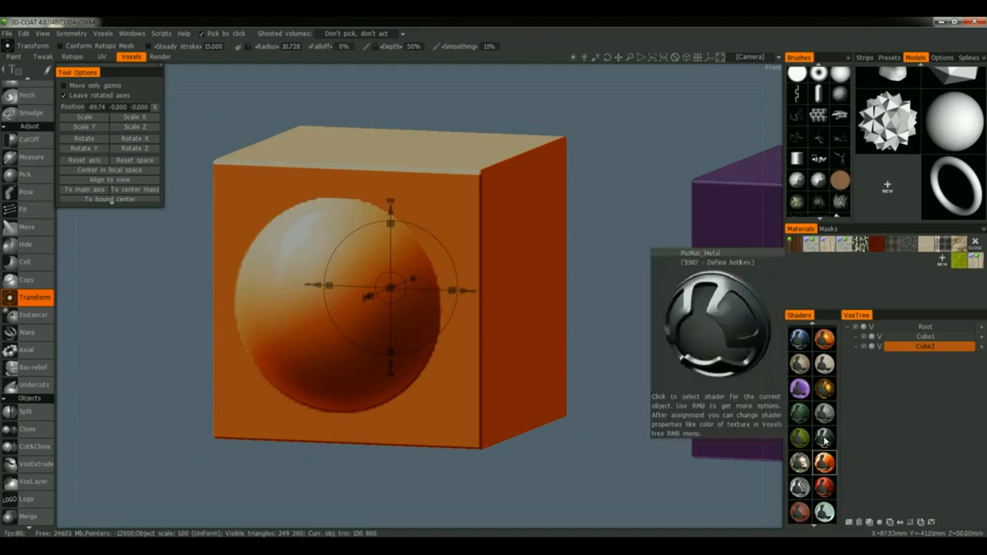
pyautogui.click(825, 391)
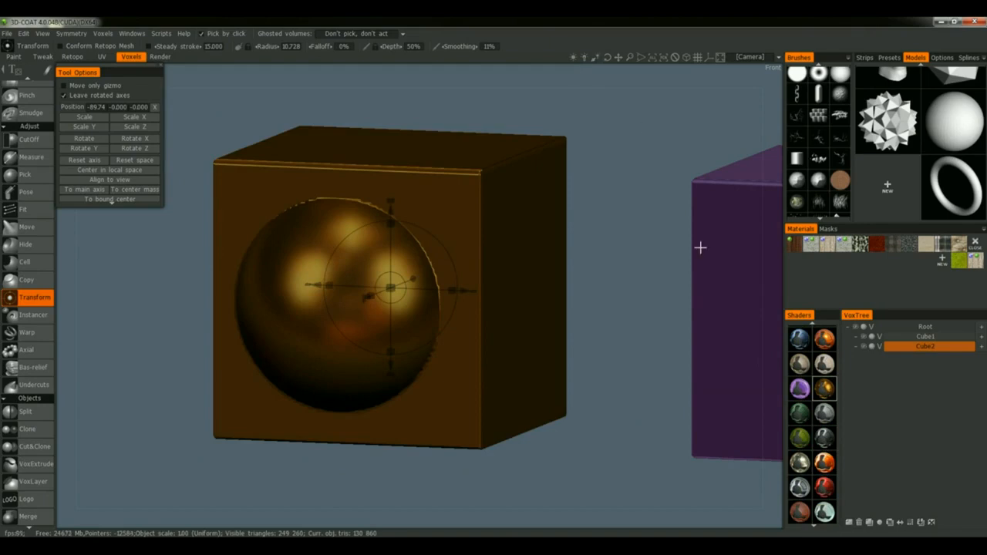
pyautogui.click(824, 363)
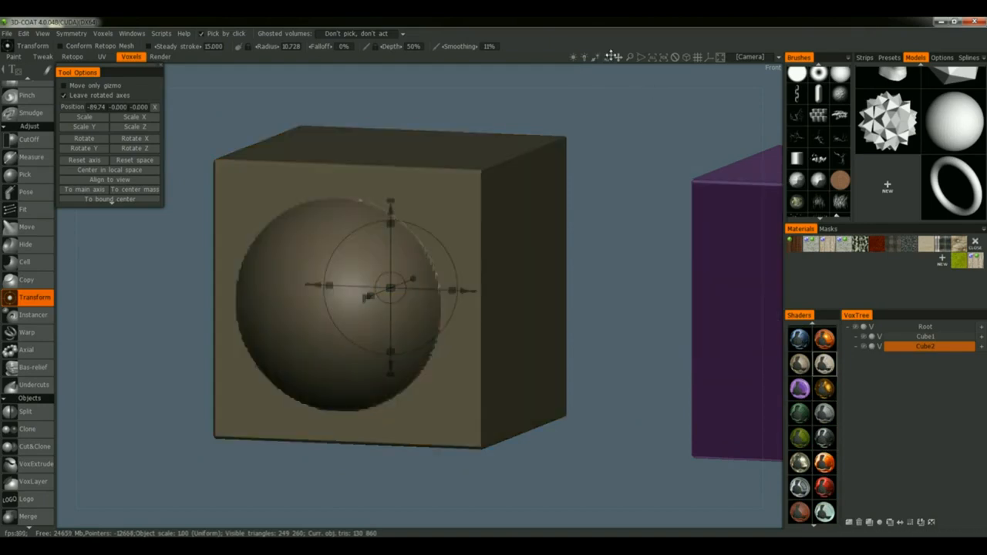
# Step: Apply the white shader to Cube2 and rotate the scene light so it shines on the cube's top and right side
pyautogui.scroll(-2, 813, 424)
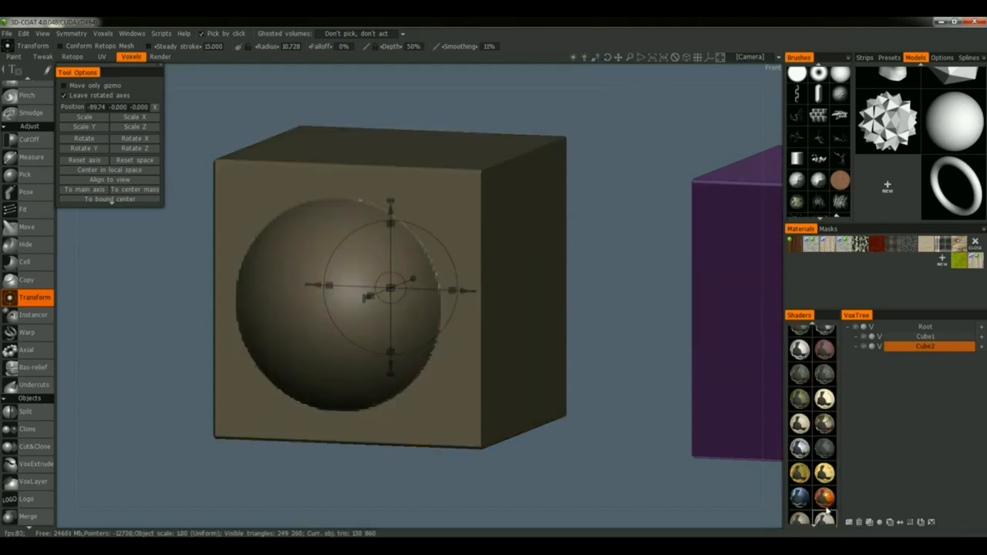
pyautogui.click(800, 349)
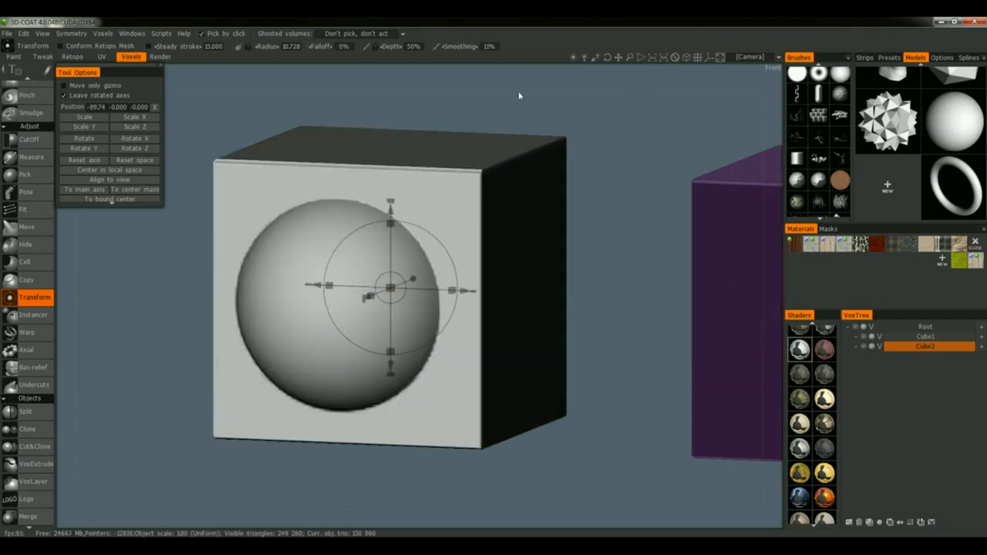
pyautogui.moveTo(598, 57)
pyautogui.mouseDown()
pyautogui.moveTo(589, 68)
pyautogui.moveTo(598, 57)
pyautogui.mouseUp()
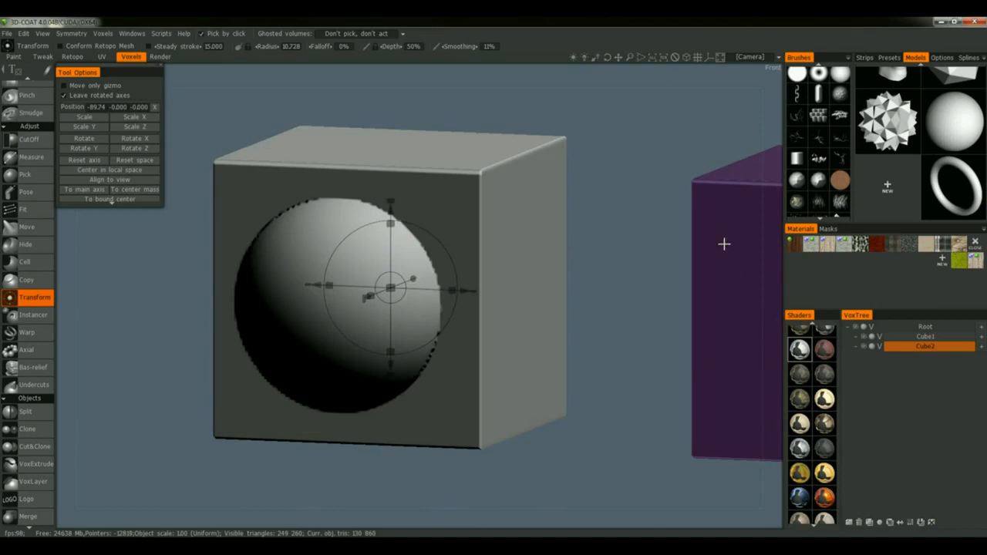
# Step: Try the dark gold metallic shader on Cube2 again and brighten the scene light
pyautogui.scroll(-3, 805, 363)
pyautogui.click(825, 424)
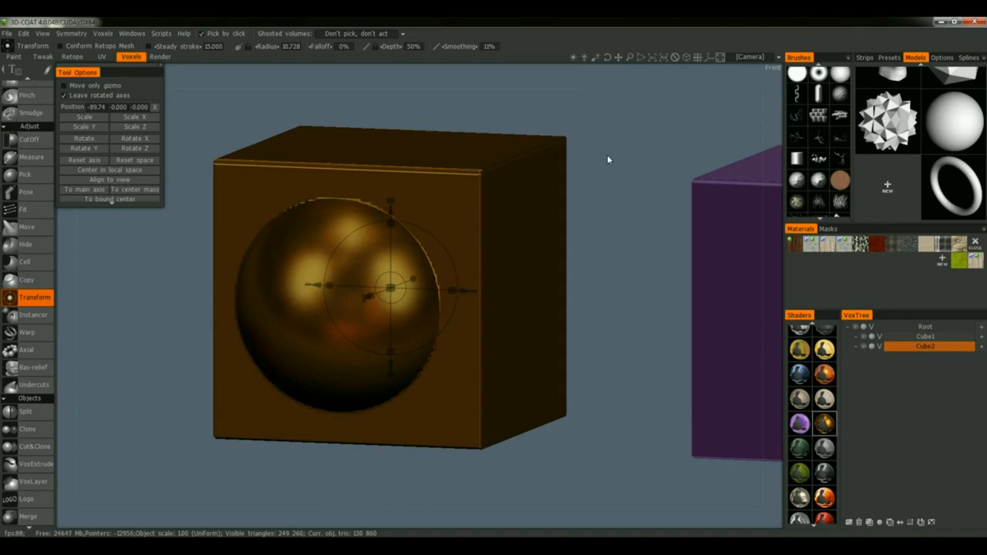
pyautogui.scroll(-2, 807, 431)
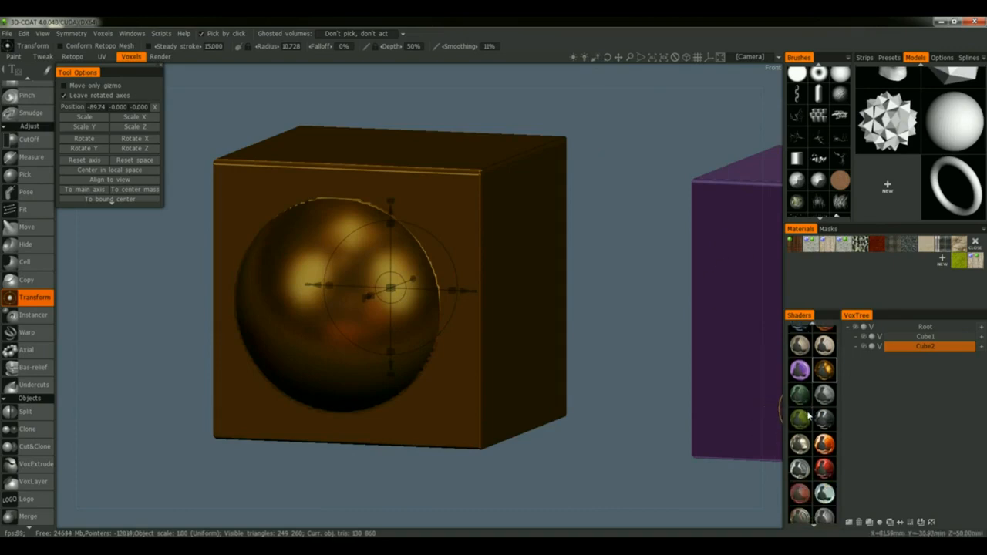
pyautogui.moveTo(579, 59); pyautogui.dragTo(583, 60)
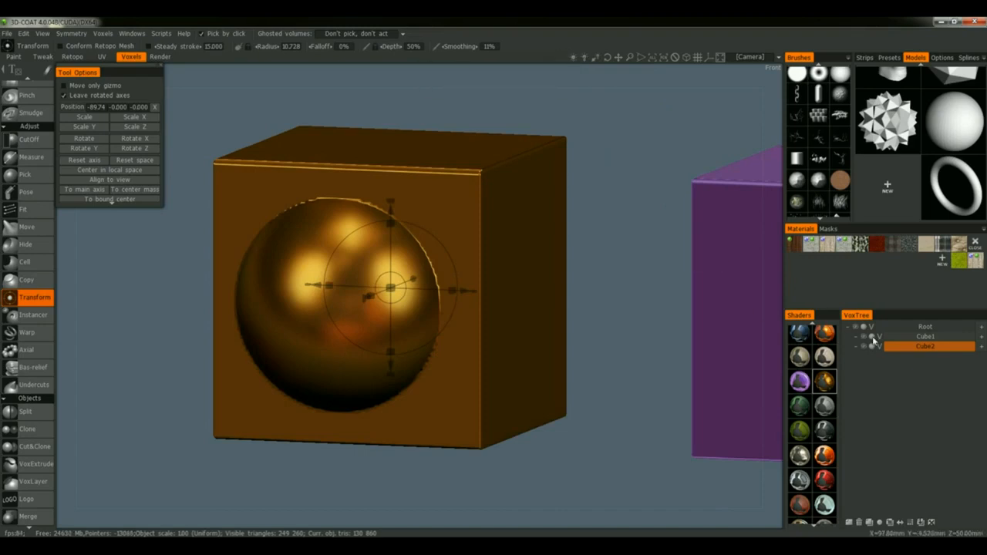
# Step: Try the beige and rough stone shaders on Cube2, settle on the white shader, and dim the scene light
pyautogui.click(805, 362)
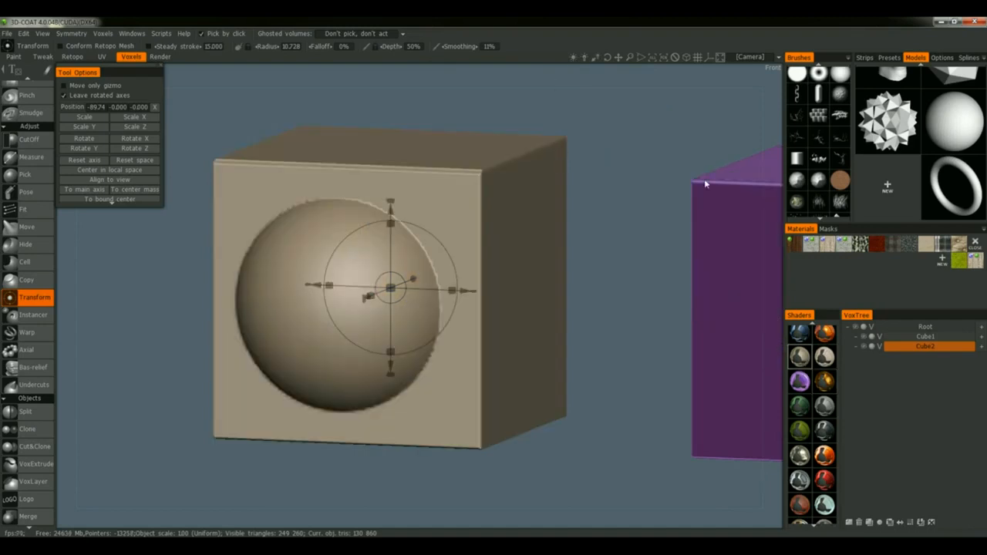
pyautogui.scroll(3, 826, 403)
pyautogui.scroll(4, 823, 339)
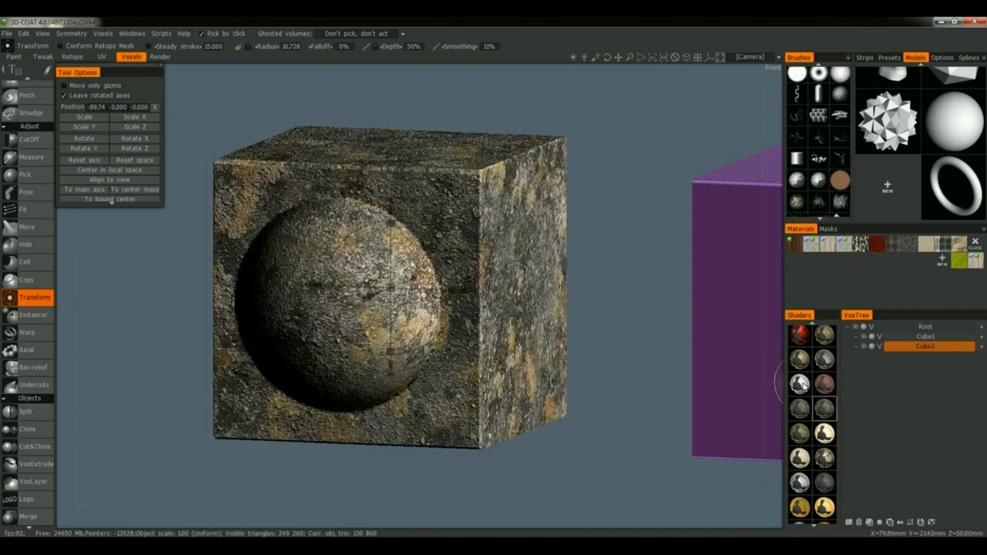
pyautogui.click(800, 384)
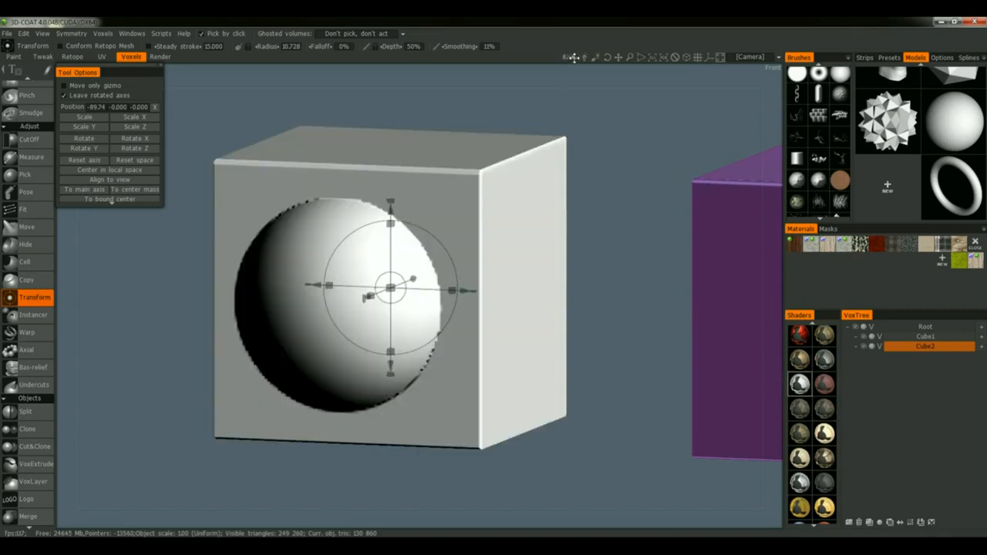
pyautogui.moveTo(584, 58); pyautogui.dragTo(572, 61)
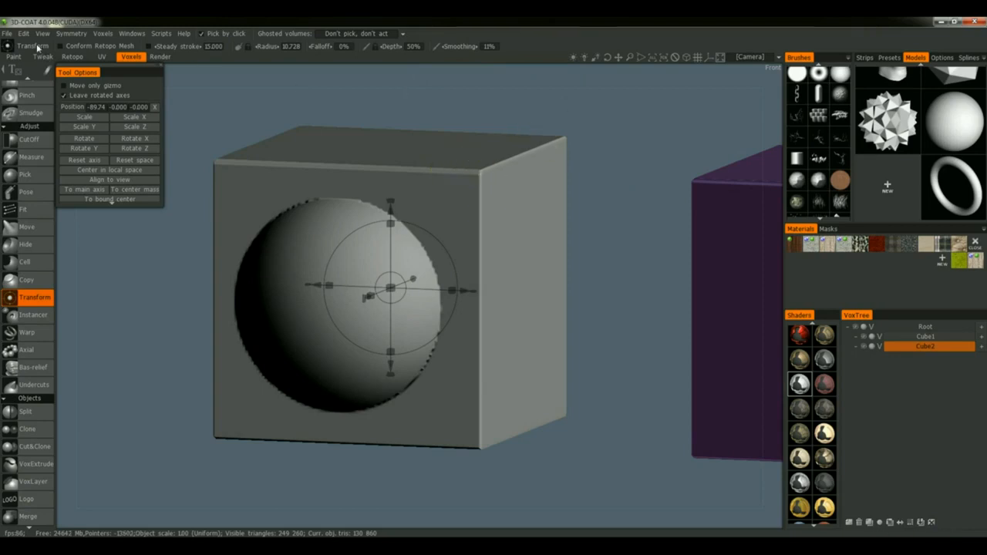
# Step: Open the recent file Ant_Ver2.3b without saving the current scene
pyautogui.click(10, 33)
pyautogui.moveTo(64, 72)
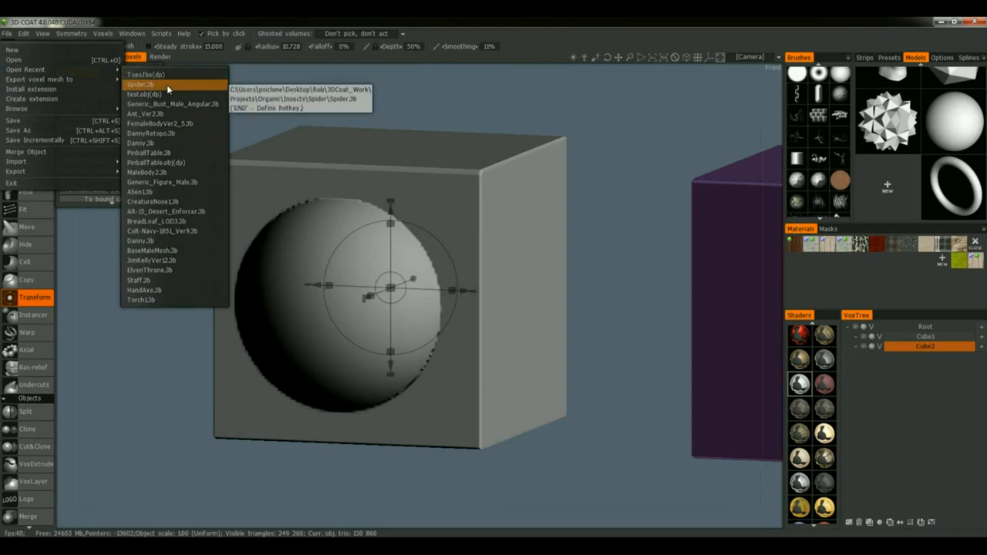
pyautogui.click(154, 114)
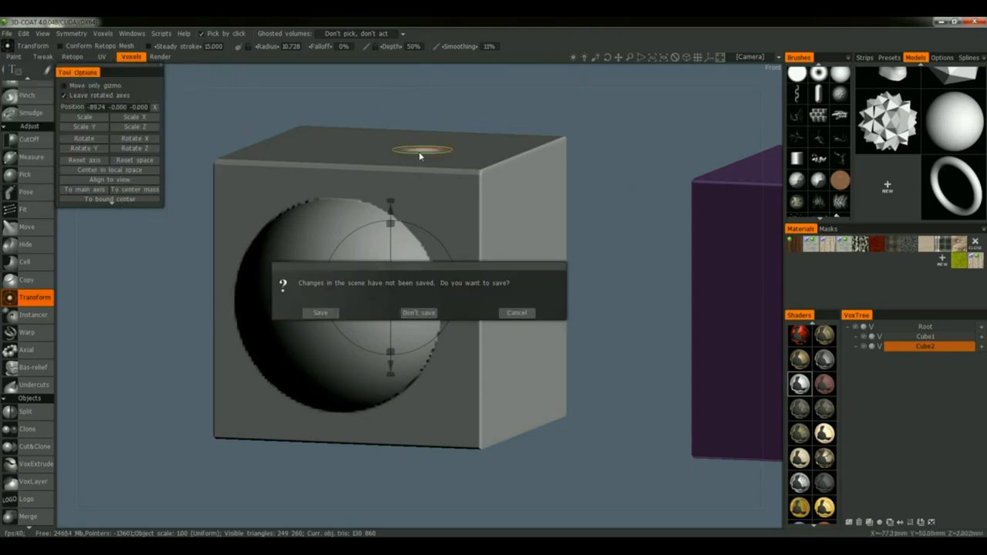
pyautogui.click(418, 313)
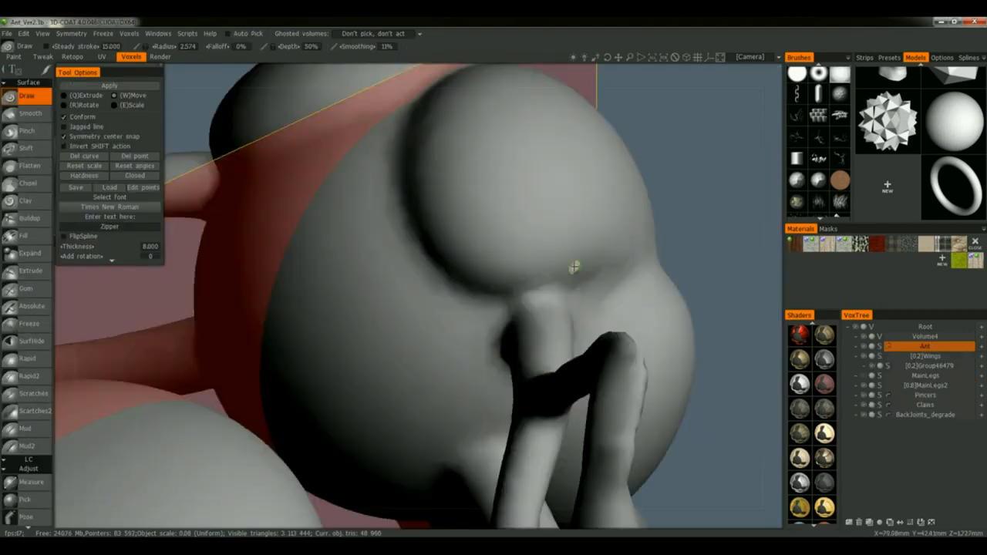
# Step: Examine the whole ant model from the back with all its legs in view
pyautogui.moveTo(668, 172); pyautogui.dragTo(599, 403, button='right')
pyautogui.moveTo(599, 403); pyautogui.dragTo(374, 393)
pyautogui.moveTo(515, 428); pyautogui.dragTo(560, 432, button='right')
pyautogui.moveTo(561, 432); pyautogui.dragTo(588, 304, button='middle')
pyautogui.moveTo(588, 304); pyautogui.dragTo(600, 255, button='right')
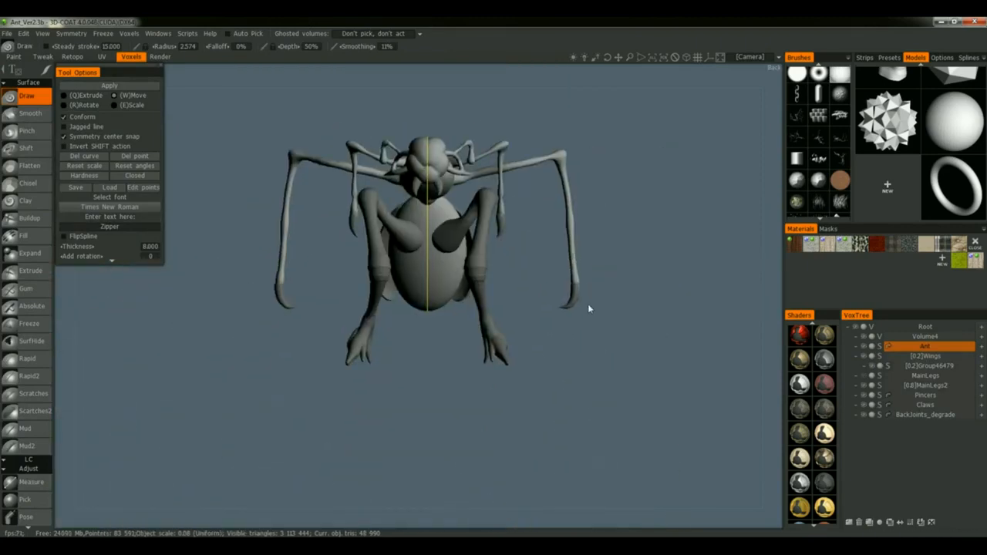
# Step: Turn off symmetry for the ant model so its mirror plane is hidden
pyautogui.moveTo(601, 256); pyautogui.dragTo(582, 267)
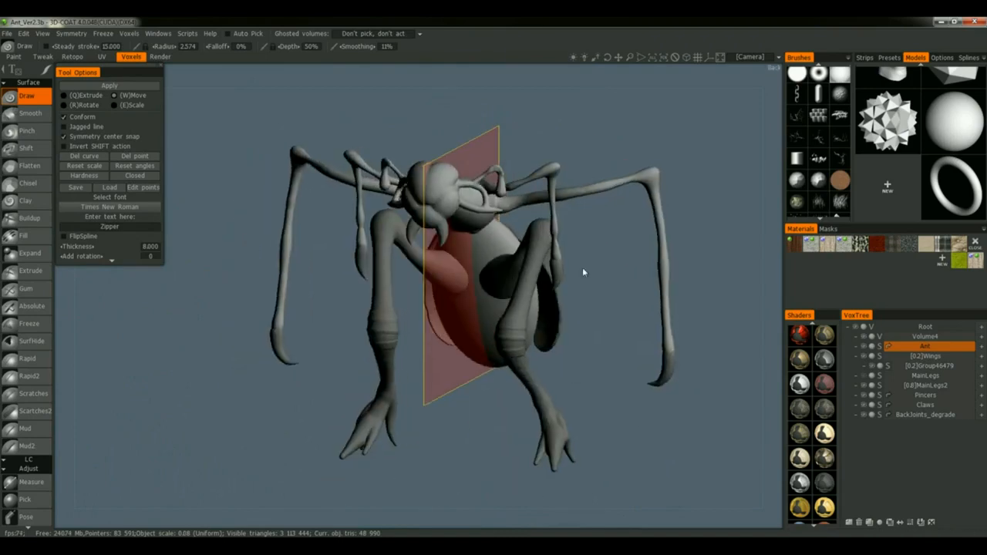
pyautogui.press('s')
pyautogui.click(591, 113)
pyautogui.moveTo(591, 156); pyautogui.dragTo(579, 198, button='middle')
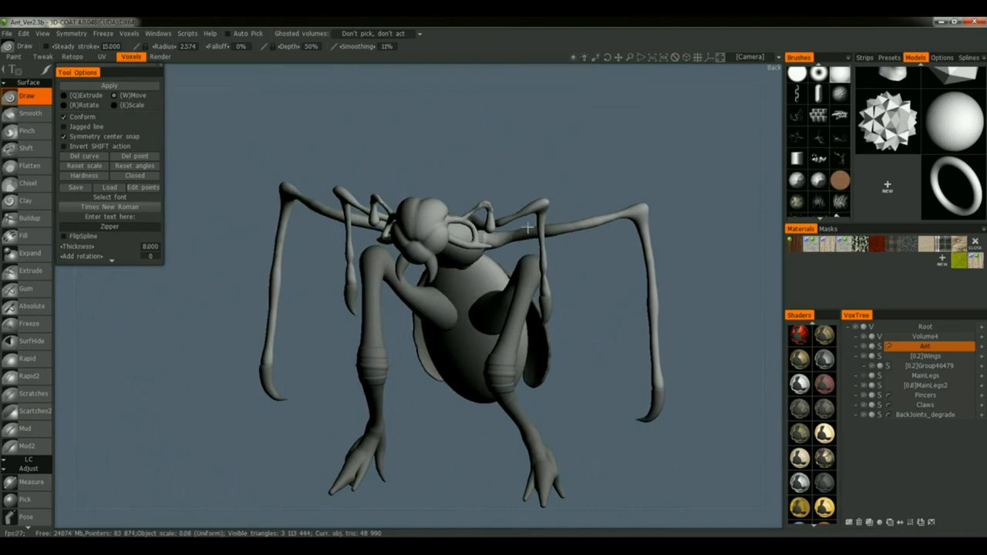
# Step: Dim and re-brighten the primary light on the ant, and change the direction of the light
pyautogui.moveTo(584, 58); pyautogui.dragTo(572, 58)
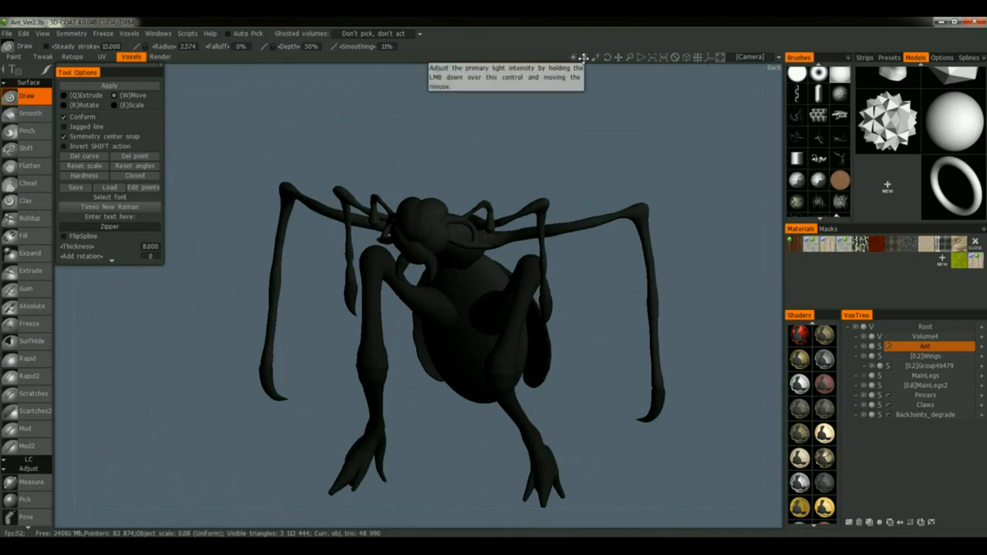
pyautogui.moveTo(584, 58)
pyautogui.mouseDown()
pyautogui.moveTo(575, 59)
pyautogui.moveTo(587, 58)
pyautogui.mouseUp()
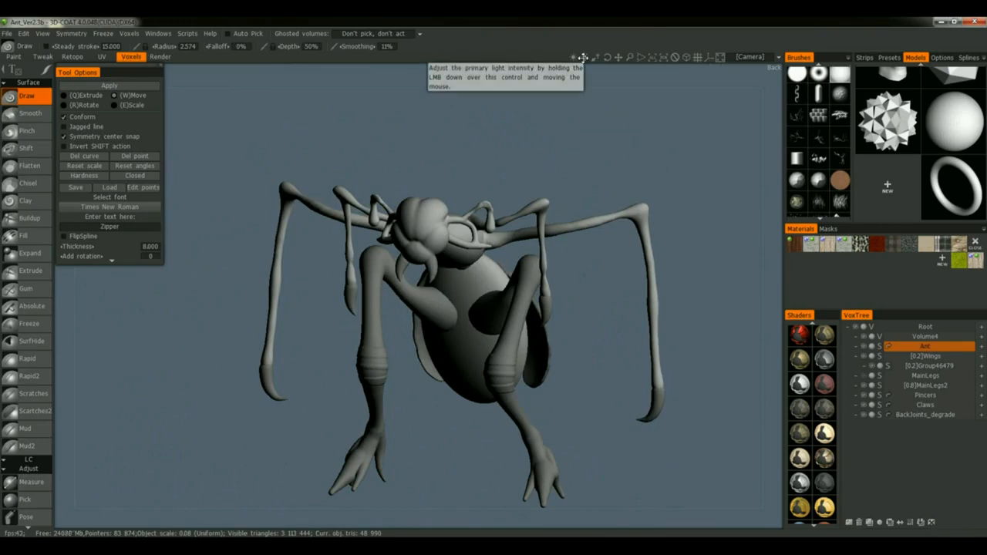
pyautogui.moveTo(593, 59); pyautogui.dragTo(594, 60)
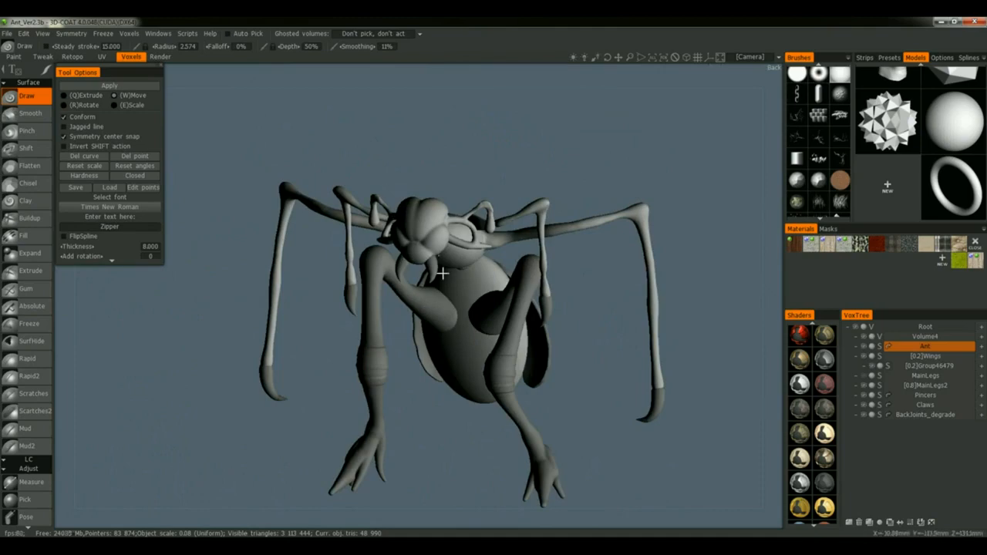
# Step: Preview the ant with Realtime render in the Render room, and return to the Voxels room
pyautogui.click(161, 57)
pyautogui.click(834, 111)
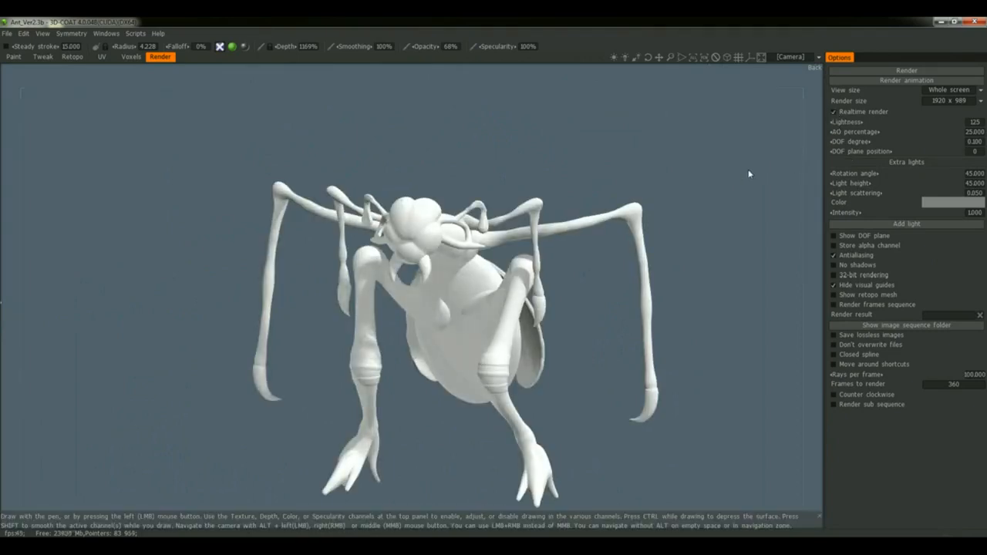
pyautogui.moveTo(689, 180); pyautogui.dragTo(681, 216)
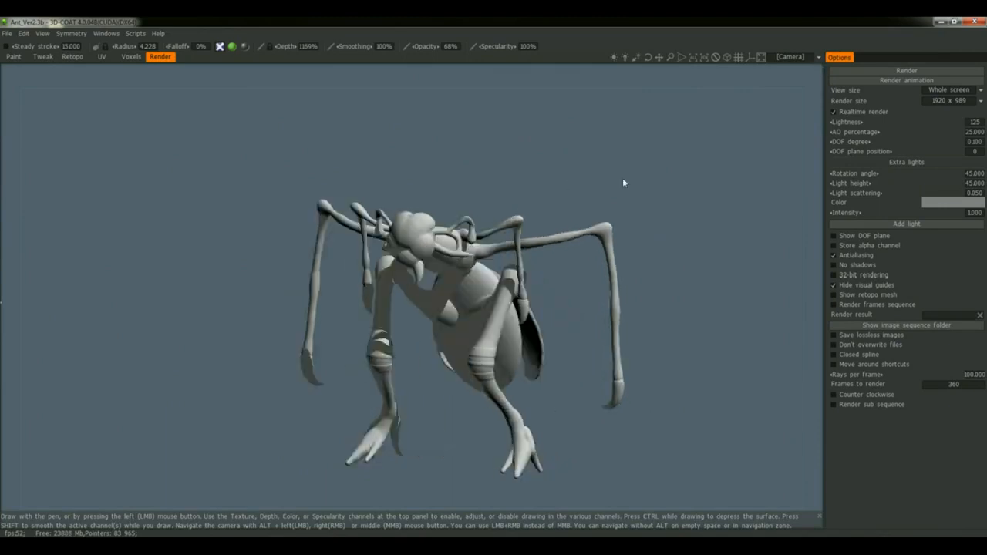
pyautogui.click(131, 58)
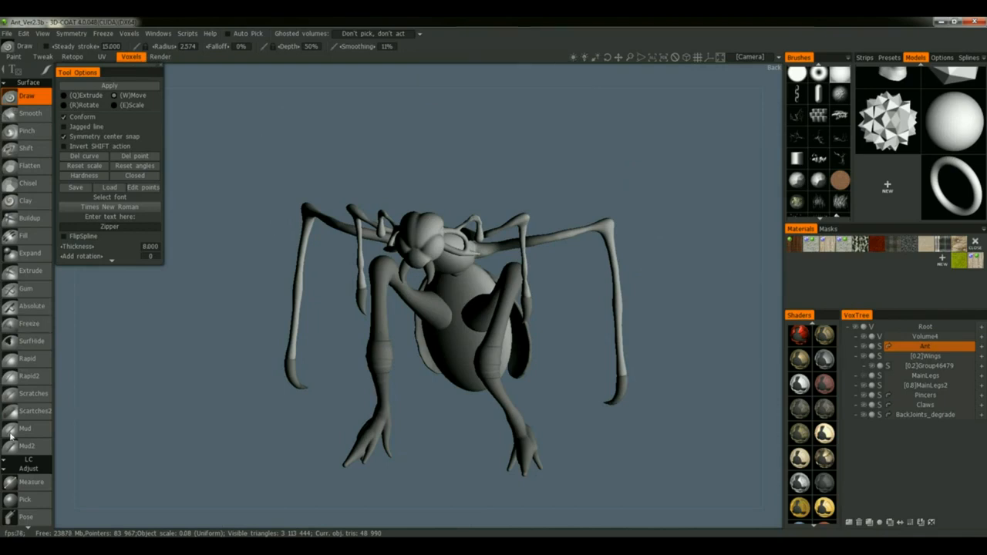
# Step: Try the Marble2 shader on the Ant volume
pyautogui.scroll(-3, 27, 432)
pyautogui.scroll(-2, 808, 410)
pyautogui.scroll(1, 807, 489)
pyautogui.click(807, 493)
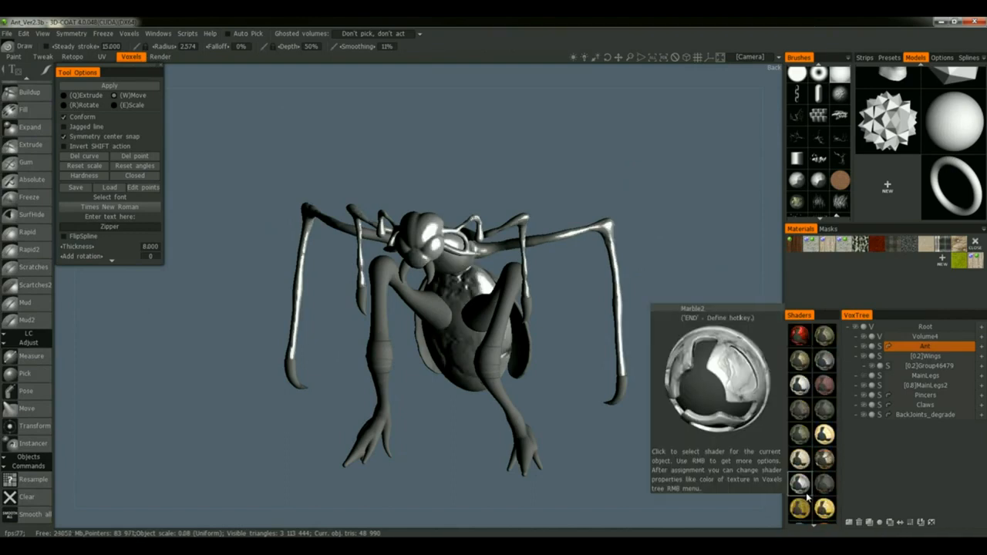
# Step: Try the light blue RobsTest shader on the Ant volume and inspect it from another angle
pyautogui.moveTo(680, 345); pyautogui.dragTo(780, 400)
pyautogui.scroll(-2, 818, 443)
pyautogui.scroll(-5, 814, 422)
pyautogui.scroll(-2, 824, 407)
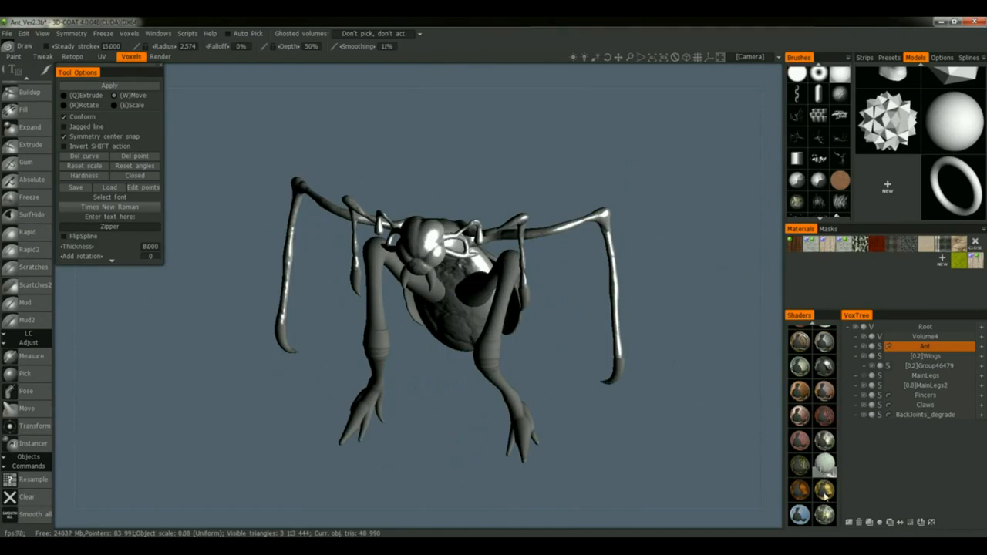
pyautogui.moveTo(824, 510)
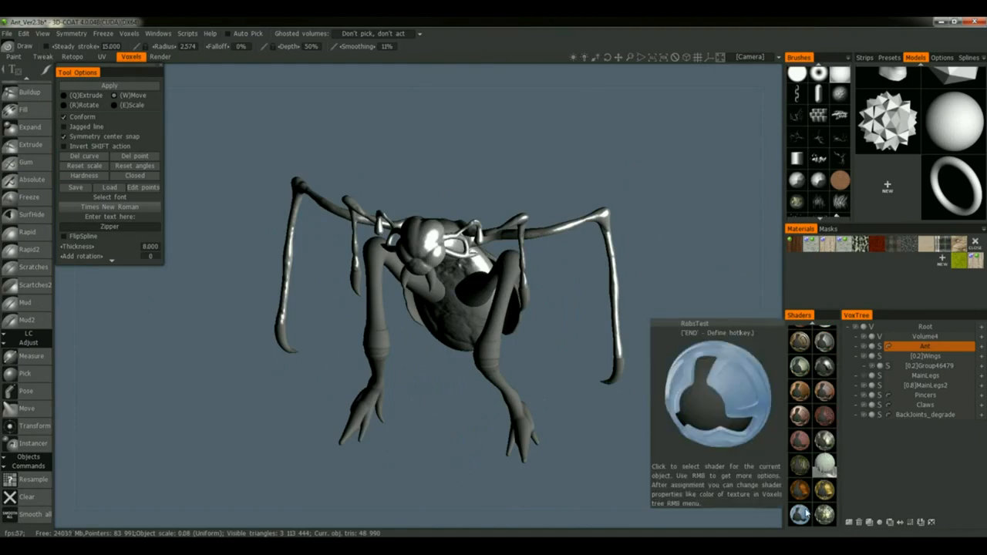
pyautogui.click(802, 513)
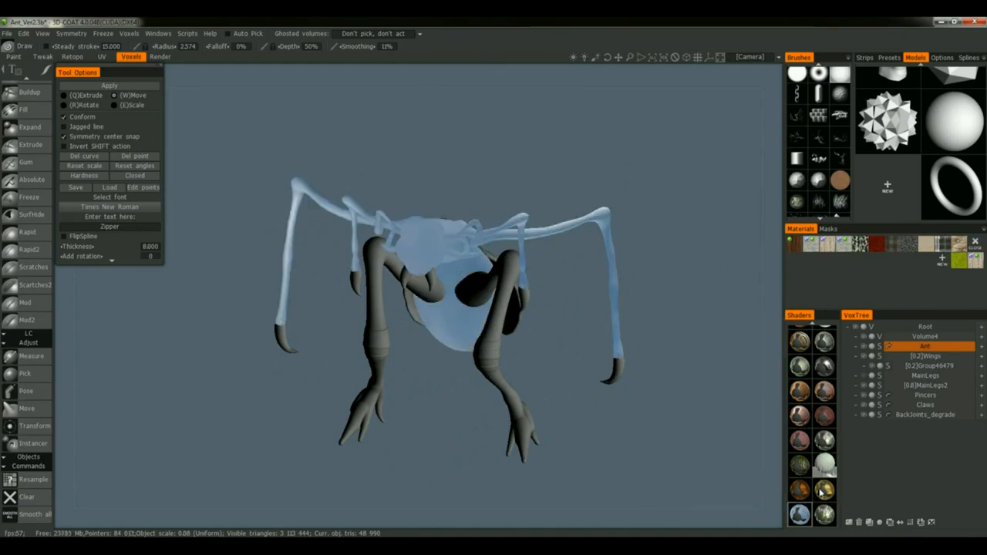
pyautogui.moveTo(668, 417); pyautogui.dragTo(628, 417)
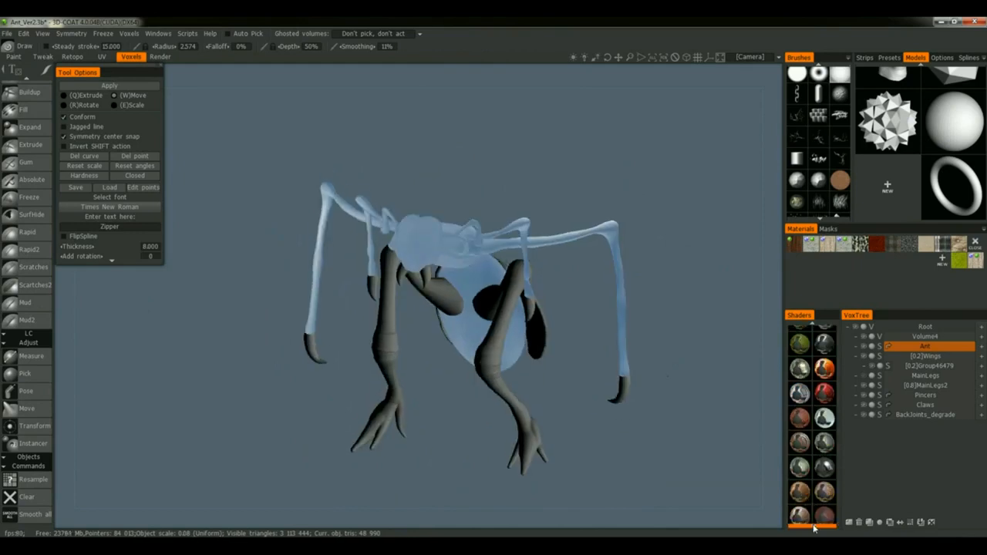
# Step: Construct a new shader named RobsDefault based on the Marble2 shader, and dismiss its parameter settings unchanged
pyautogui.scroll(-2, 800, 426)
pyautogui.moveTo(800, 380)
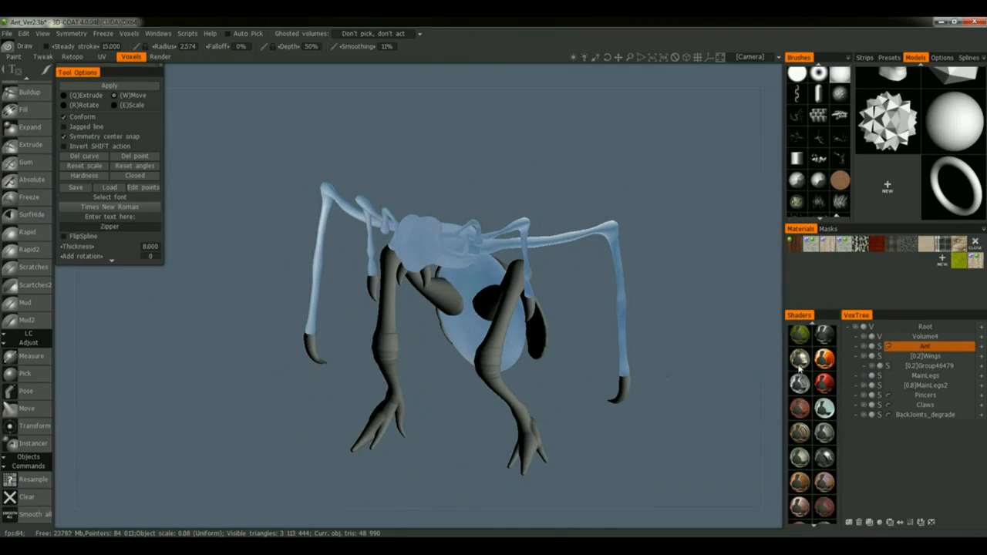
pyautogui.scroll(-2, 800, 408)
pyautogui.scroll(3, 800, 391)
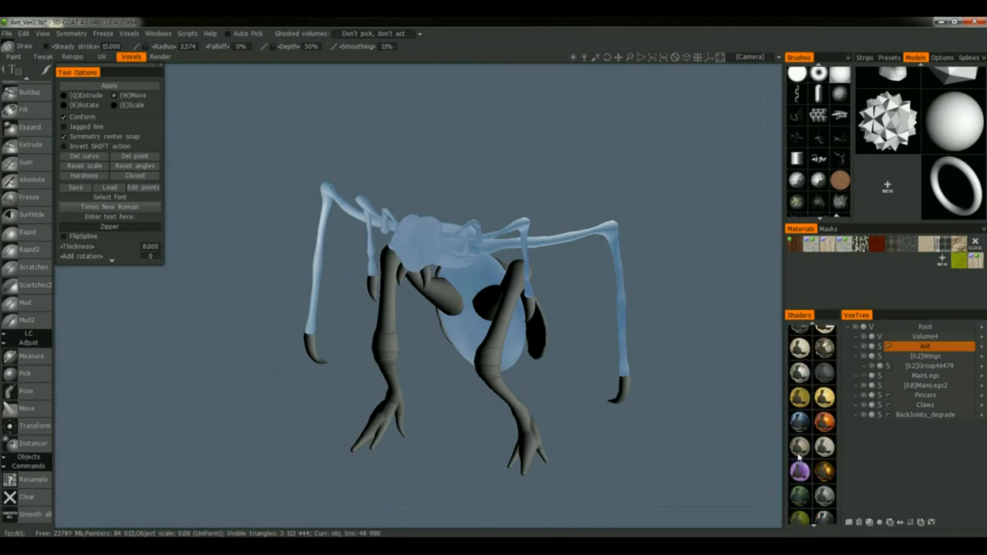
pyautogui.rightClick(799, 362)
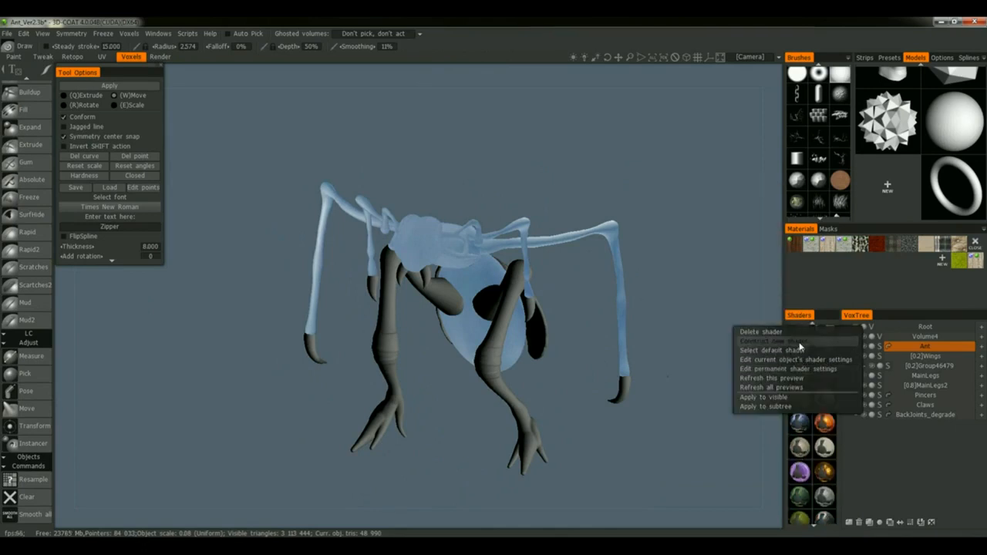
pyautogui.click(774, 341)
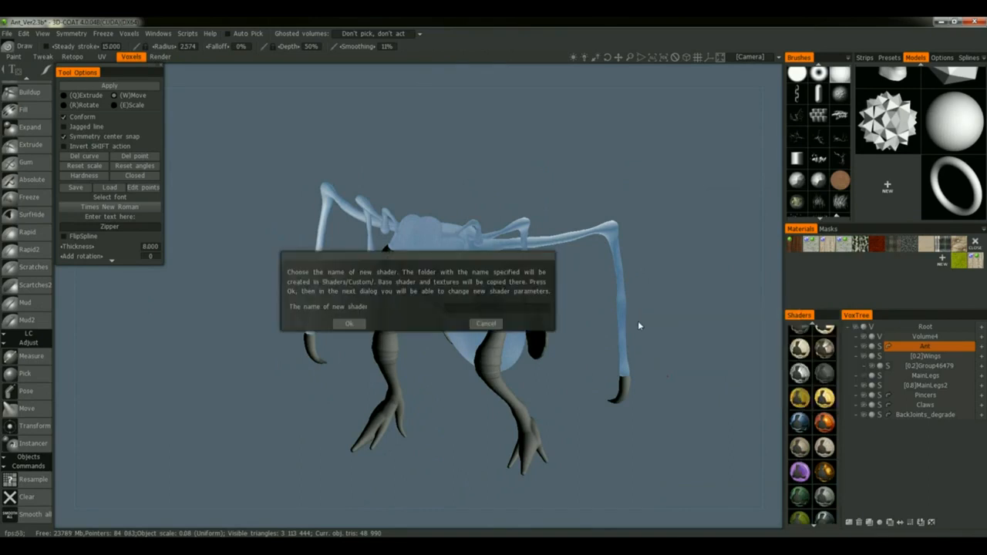
pyautogui.click(498, 307)
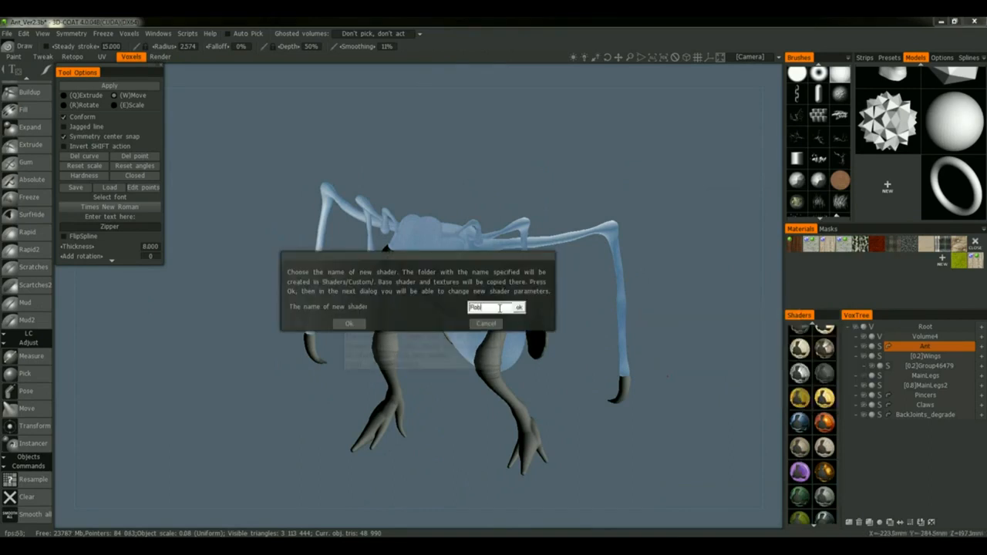
pyautogui.write('RobsDefault')
pyautogui.press('Return')
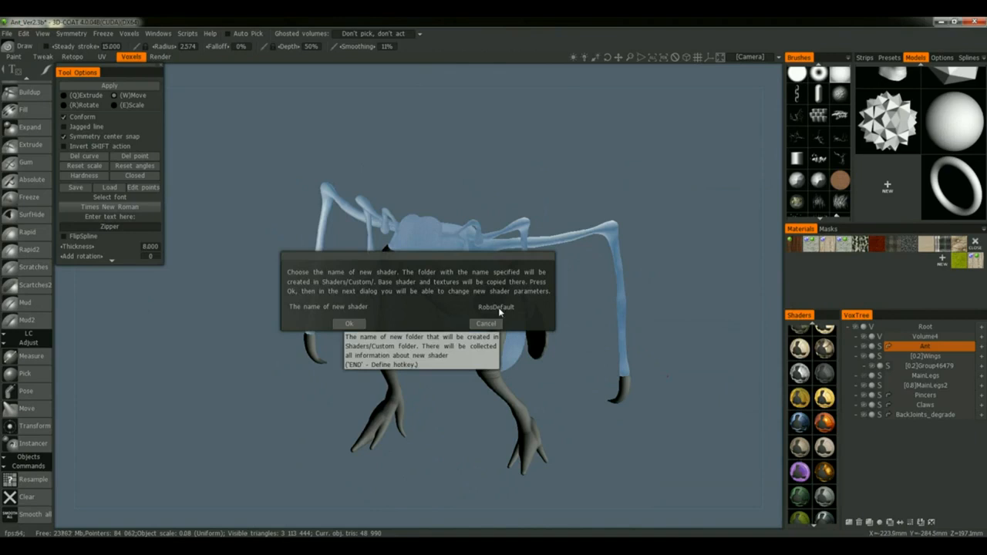
pyautogui.click(349, 324)
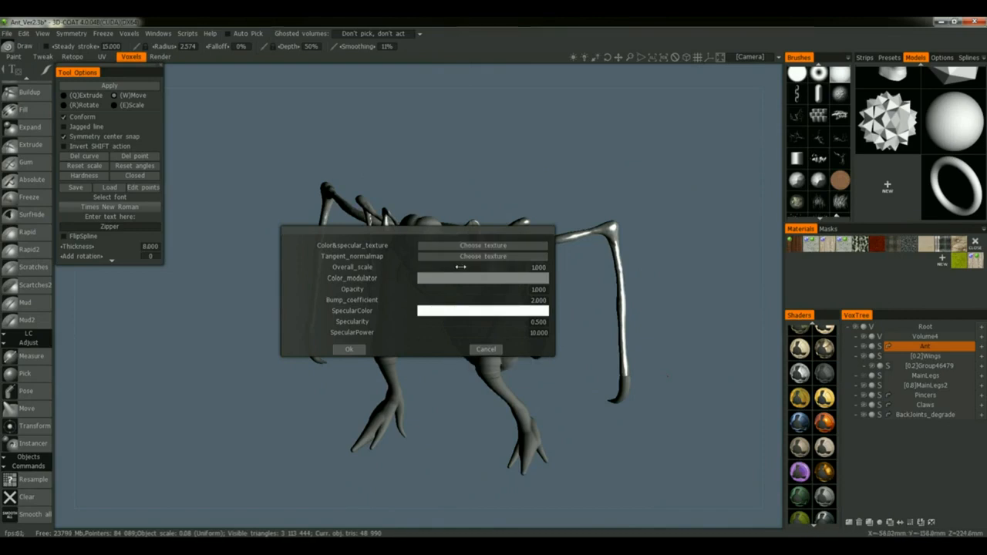
pyautogui.click(485, 350)
# Step: Try the RedWax shader on the Ant volume and switch it back to the custom RobsDefault shader
pyautogui.scroll(-5, 798, 462)
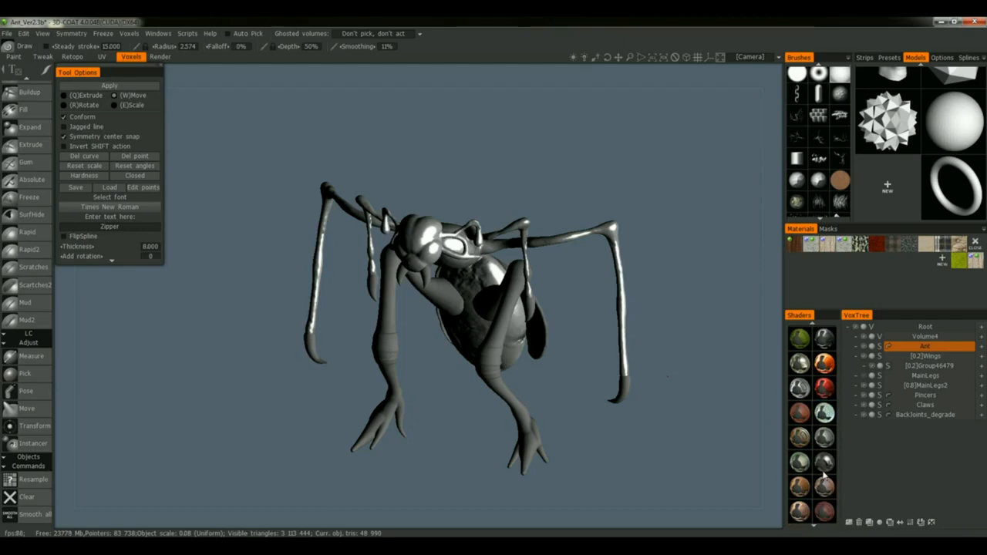
pyautogui.click(825, 513)
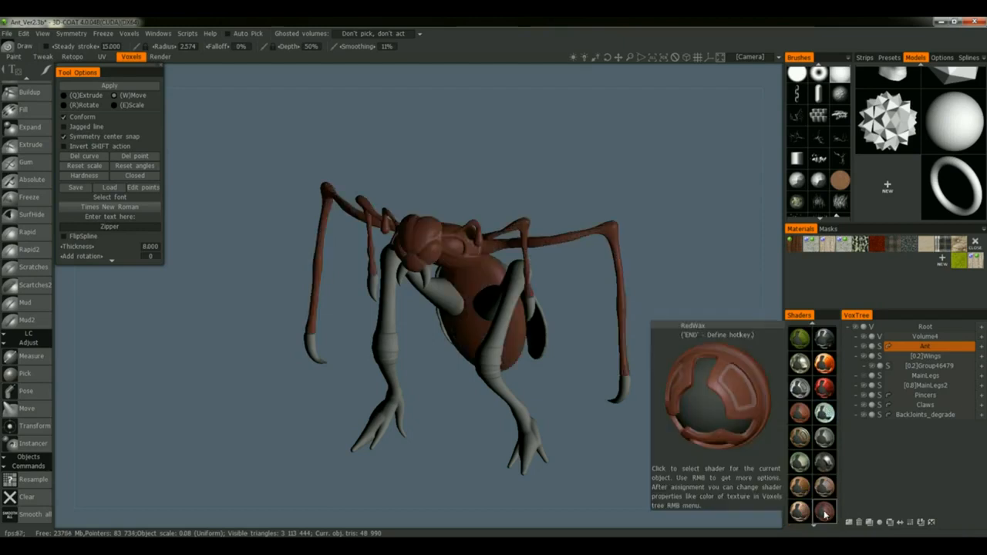
pyautogui.scroll(-4, 812, 502)
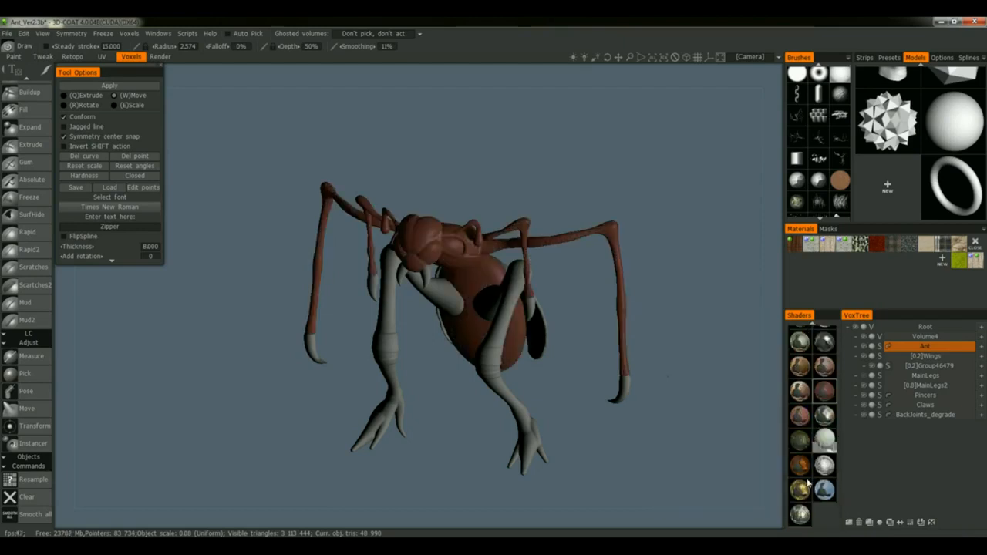
pyautogui.moveTo(805, 514)
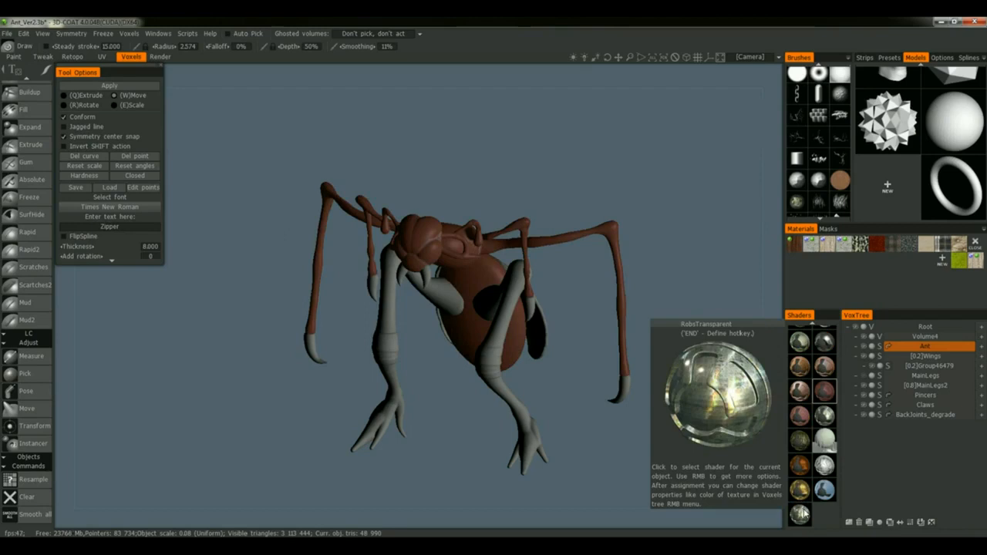
pyautogui.moveTo(825, 498)
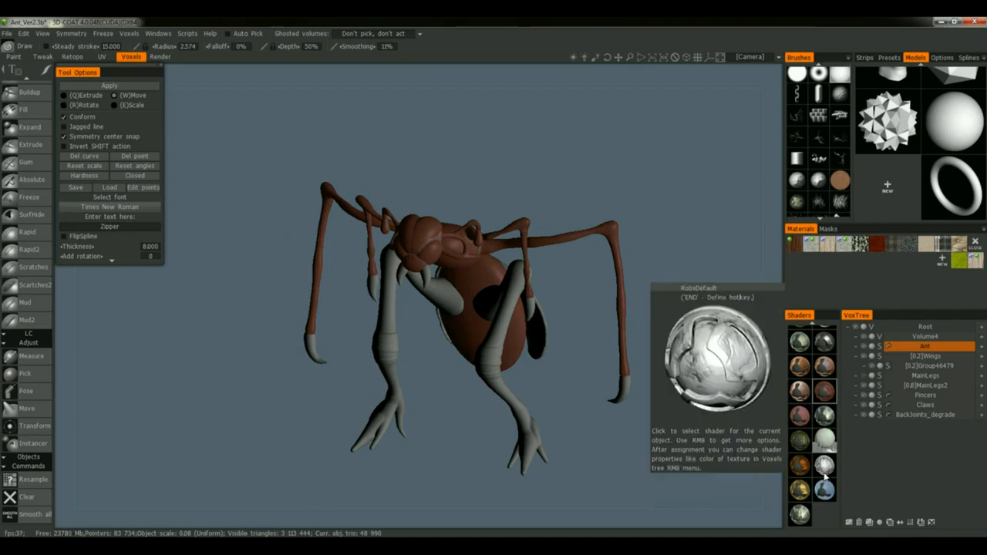
pyautogui.click(824, 476)
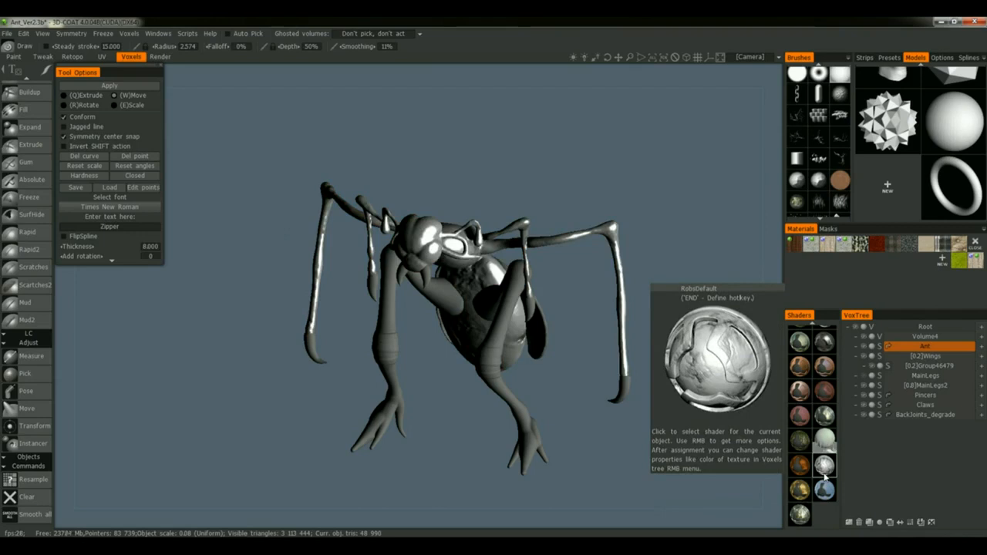
# Step: Try to construct another new shader from an existing dark shader, and cancel its parameter settings
pyautogui.scroll(-3, 800, 391)
pyautogui.scroll(1, 794, 432)
pyautogui.moveTo(797, 403)
pyautogui.scroll(2, 798, 402)
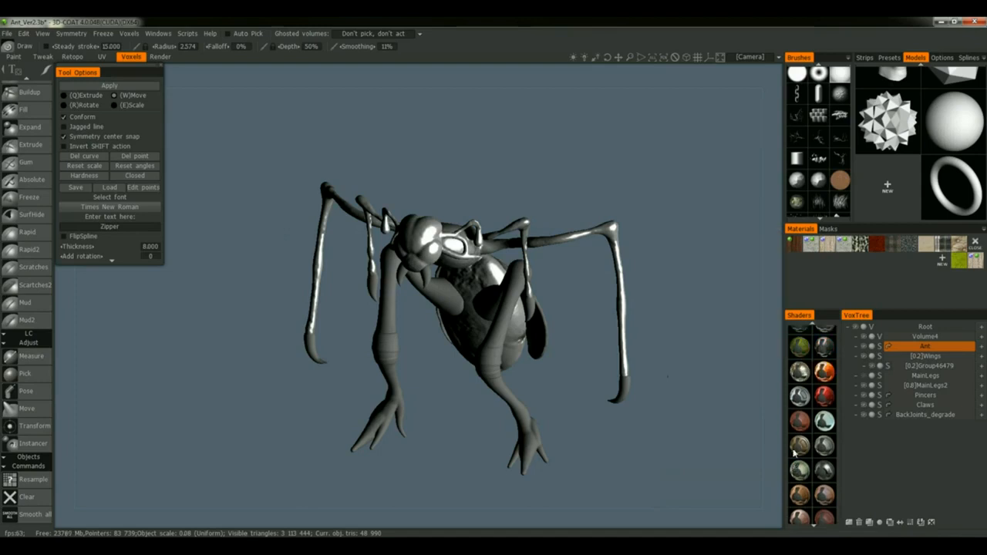
pyautogui.moveTo(799, 420)
pyautogui.rightClick(827, 355)
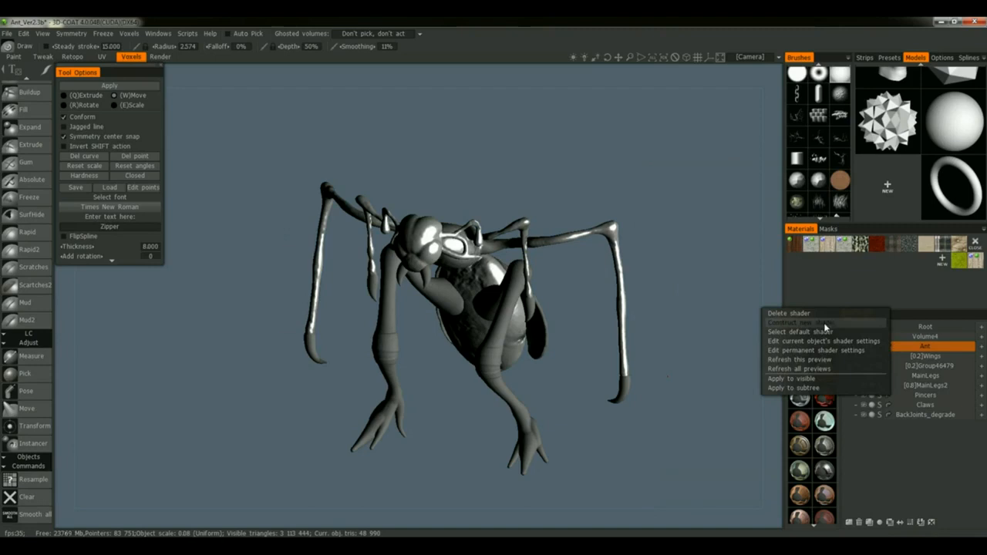
pyautogui.click(824, 323)
pyautogui.click(351, 323)
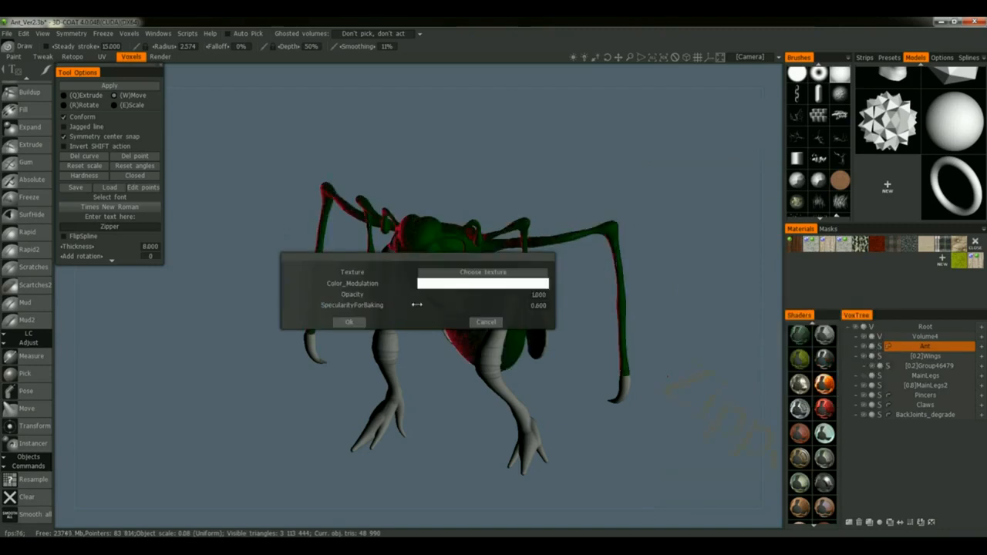
pyautogui.click(486, 322)
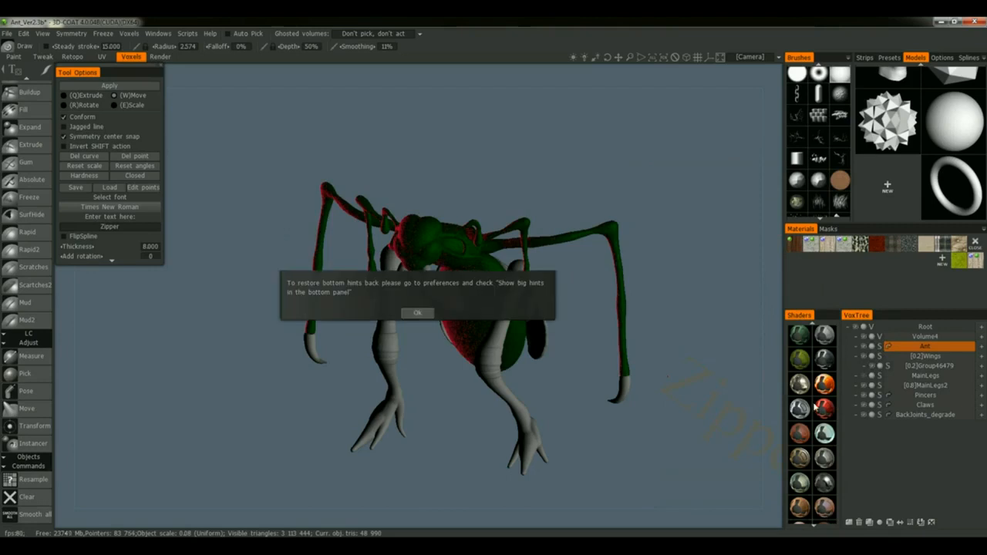
pyautogui.click(409, 313)
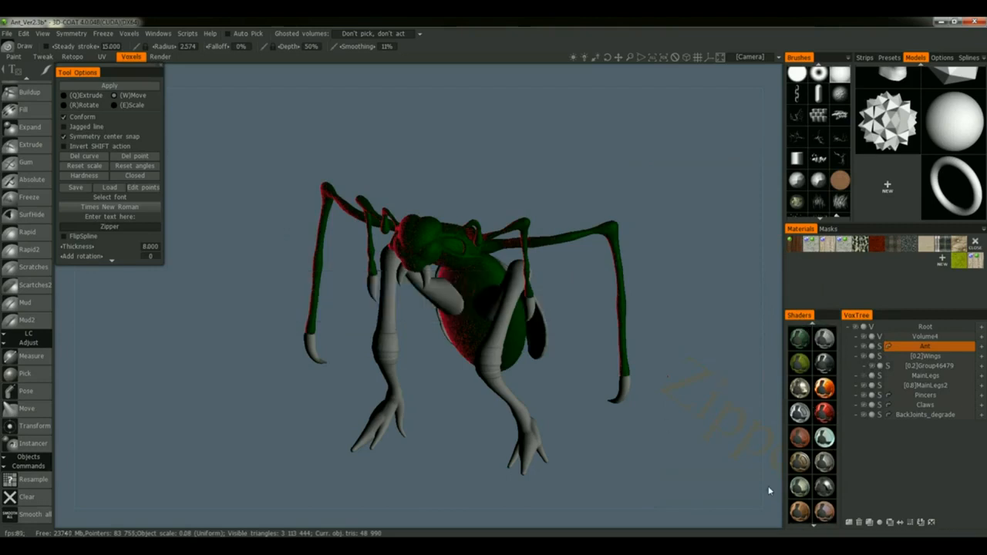
# Step: View the shader settings assigned to the current Ant object and close them without changes
pyautogui.scroll(-5, 810, 397)
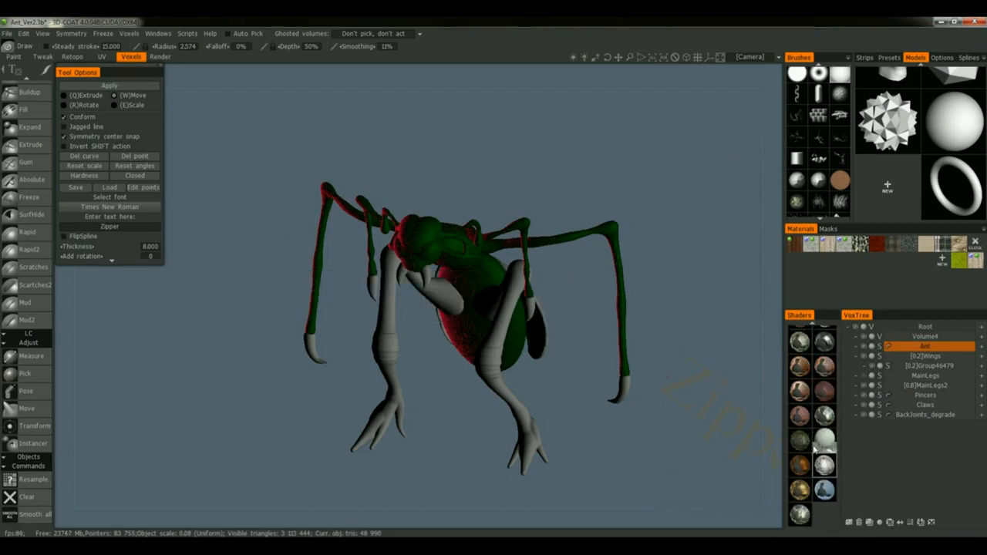
pyautogui.rightClick(820, 467)
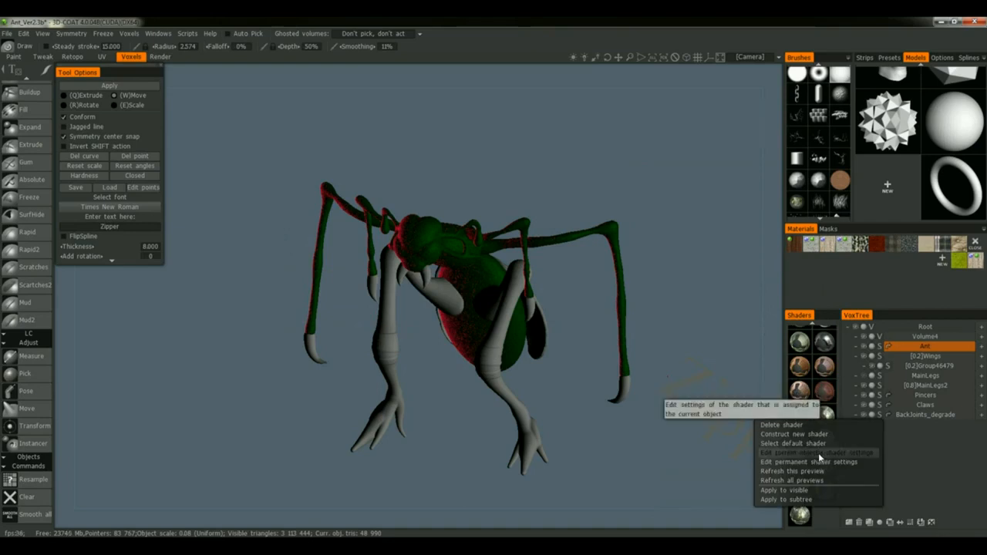
pyautogui.click(819, 453)
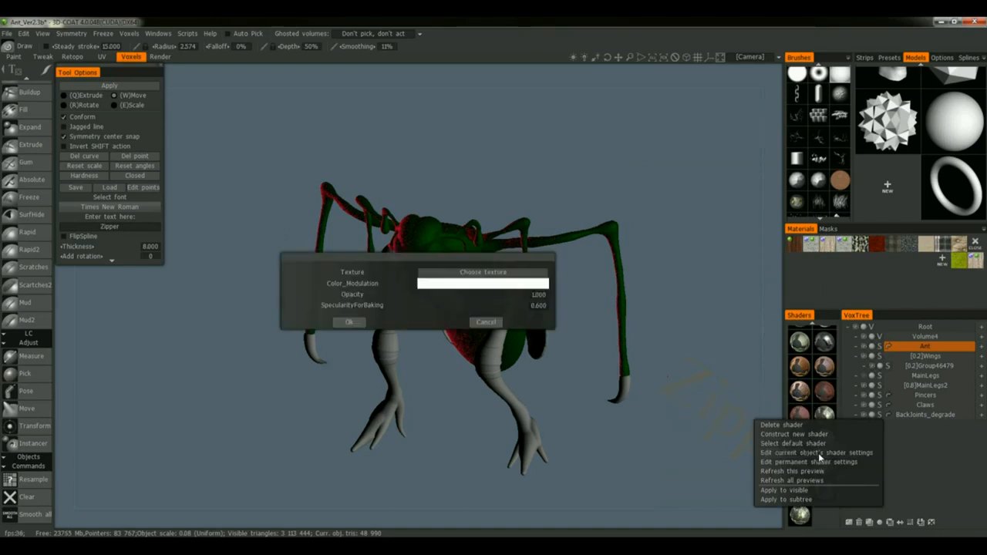
pyautogui.click(484, 323)
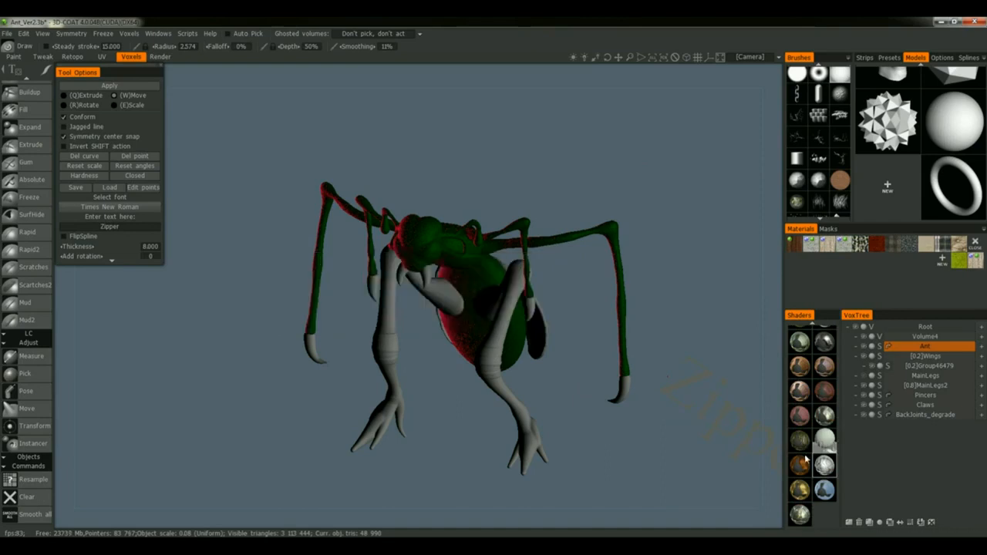
# Step: Delete the custom RobsDefault shader and check the remaining shader list
pyautogui.rightClick(822, 463)
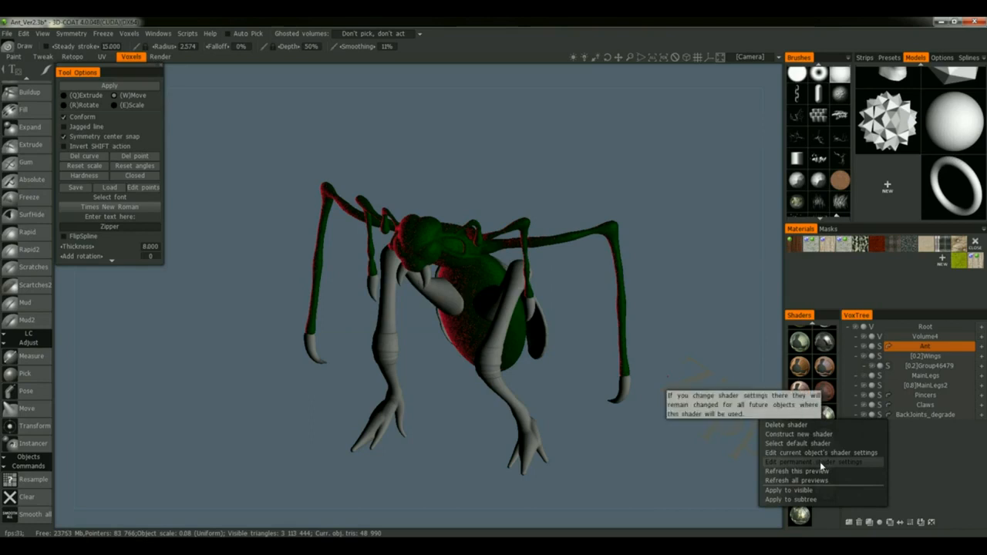
pyautogui.click(811, 425)
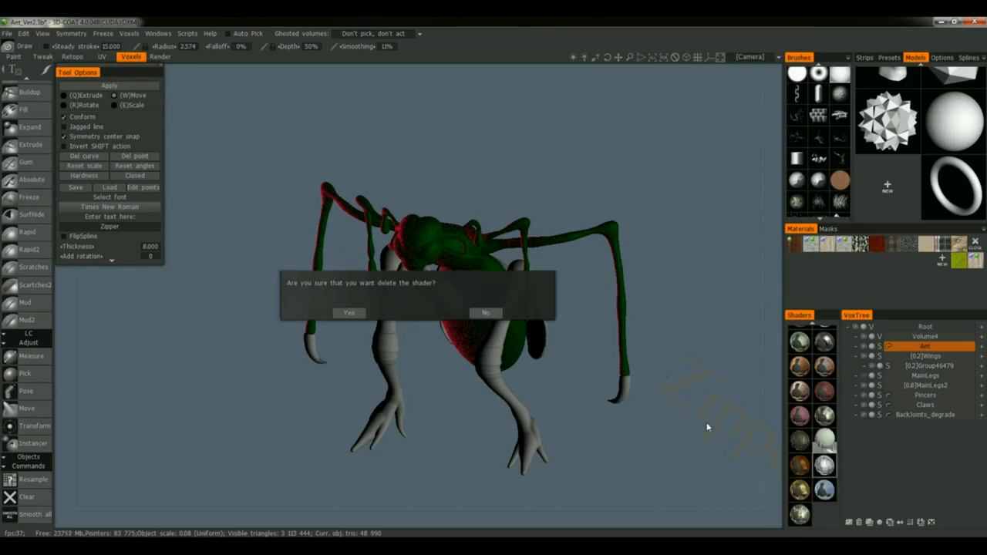
pyautogui.press('Return')
pyautogui.scroll(-5, 818, 362)
pyautogui.scroll(5, 818, 362)
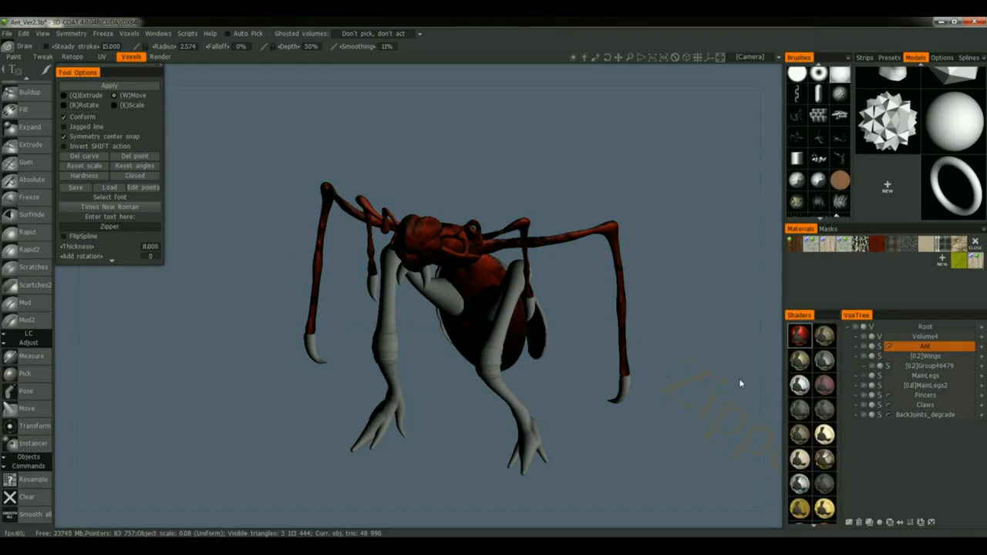